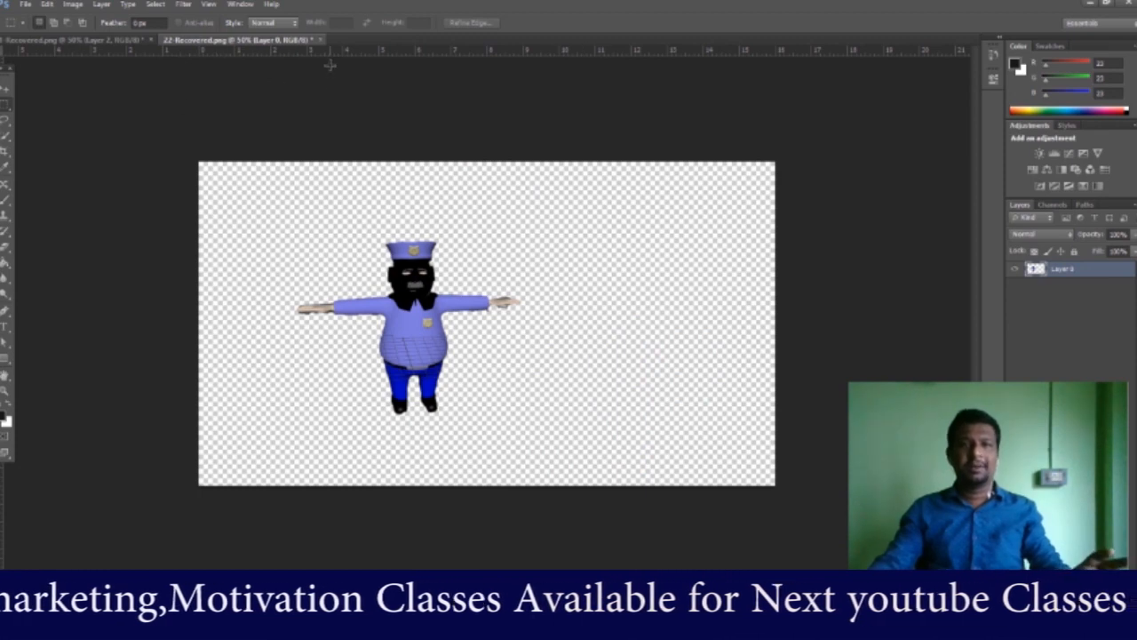
Step: Close both recovered PNG documents without saving their changes
left_click(320, 41)
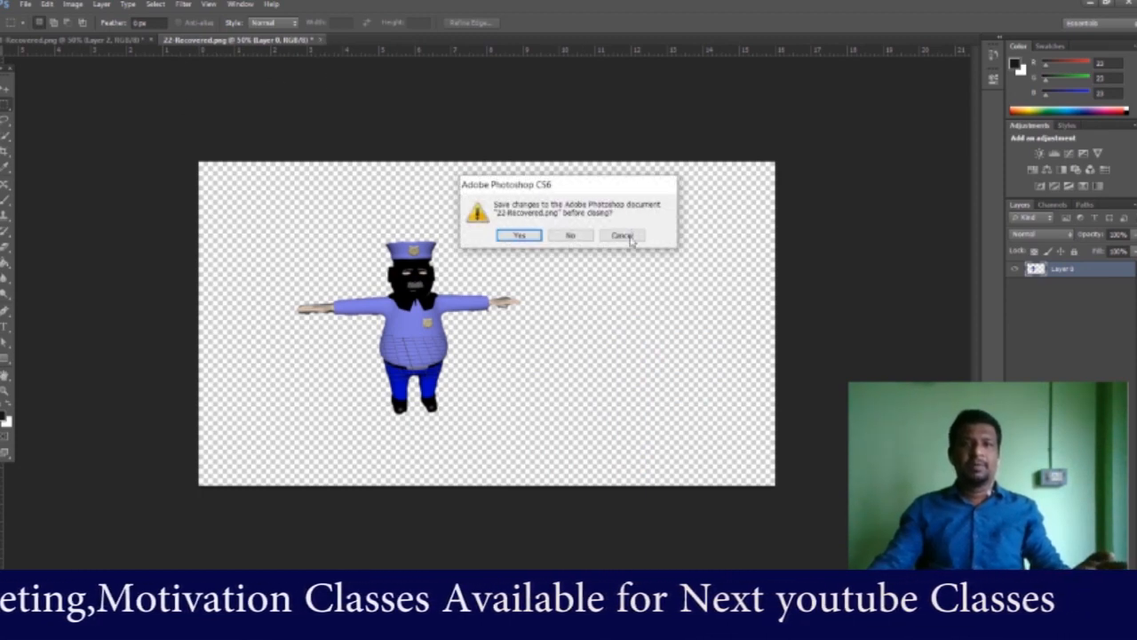
left_click(575, 236)
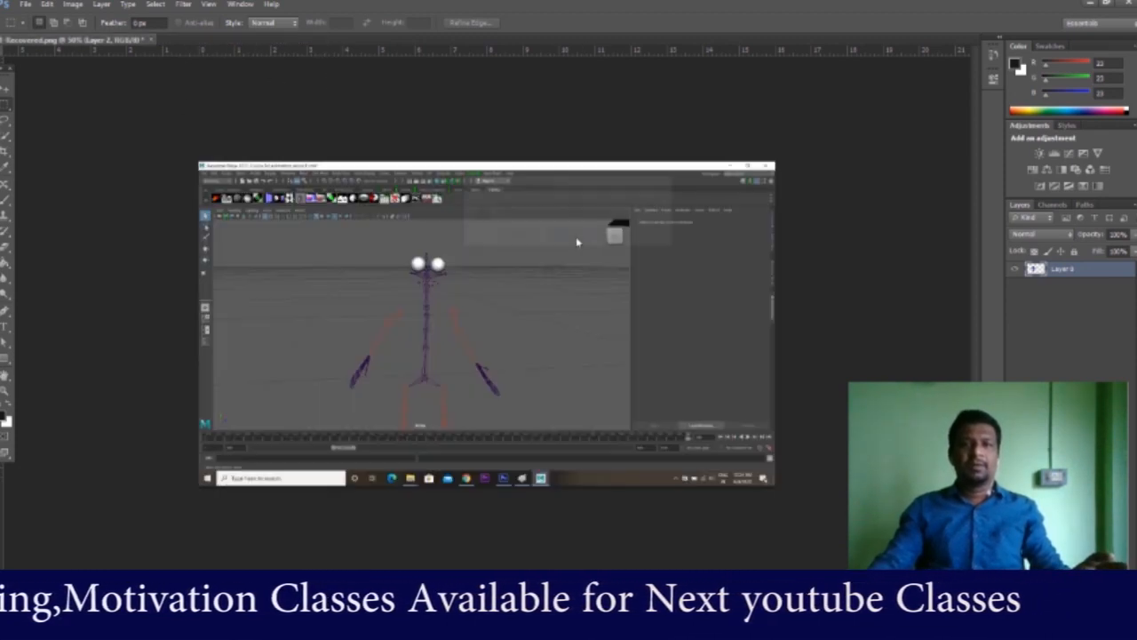
left_click(152, 40)
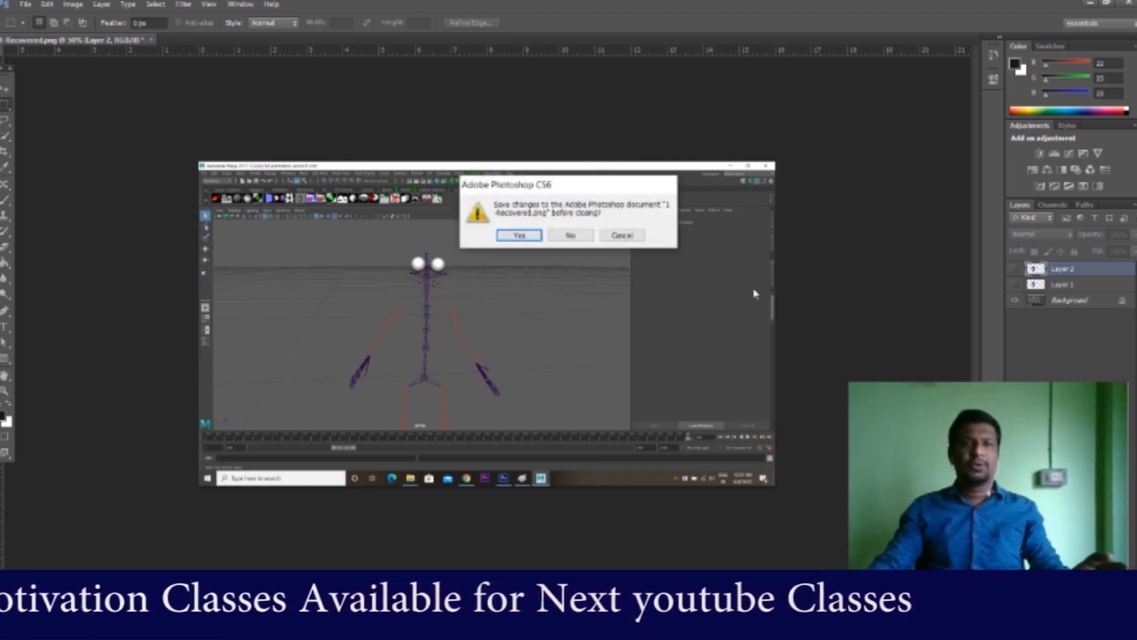
left_click(570, 237)
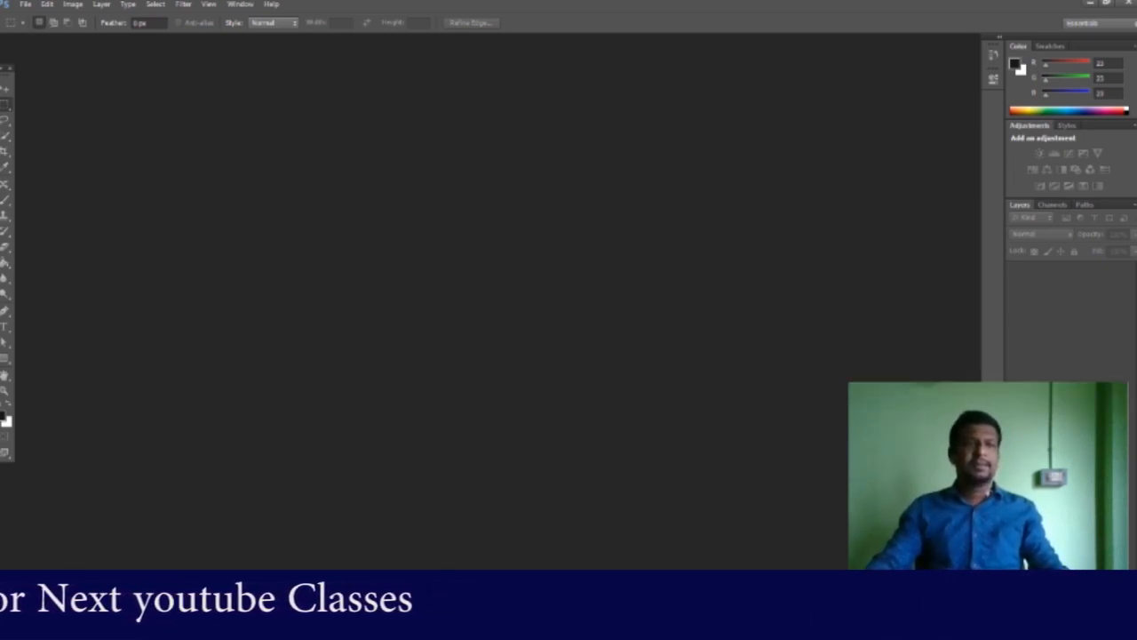
Step: Move the floating tools palette fully into the workspace and look over the main menus
left_click_drag(5, 67, 37, 71)
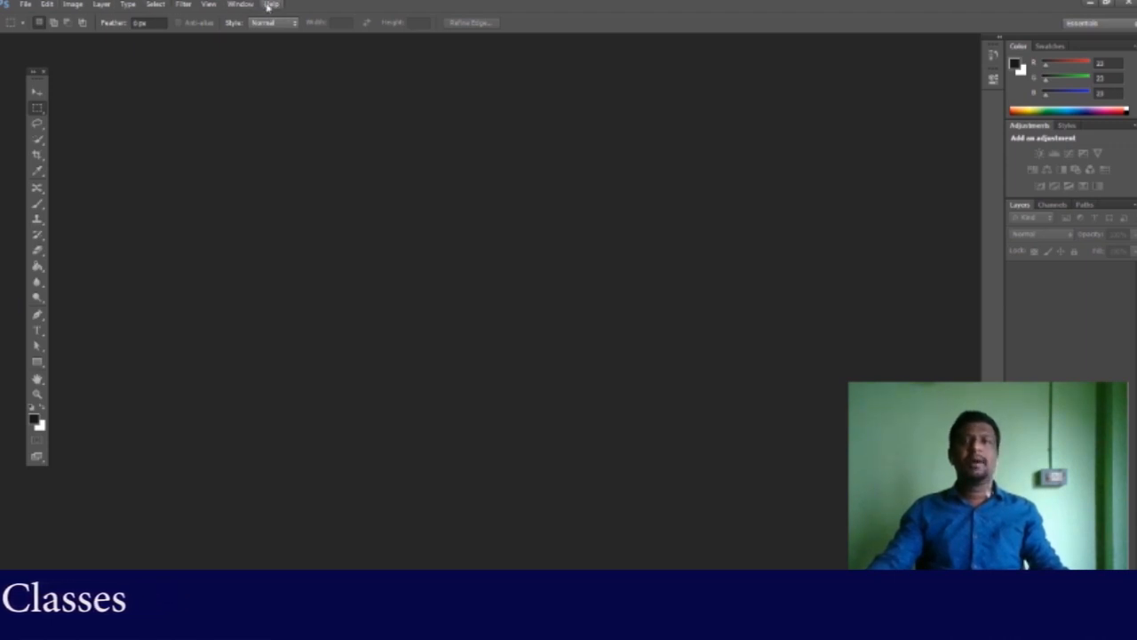
left_click(158, 6)
mouse_move(283, 12)
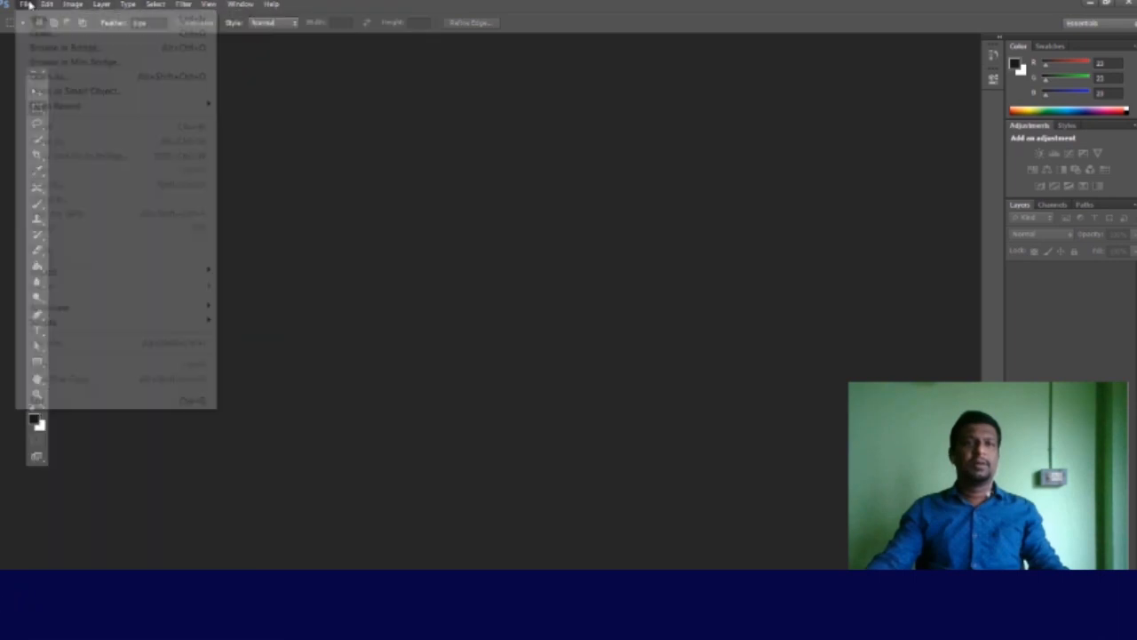
left_click(318, 3)
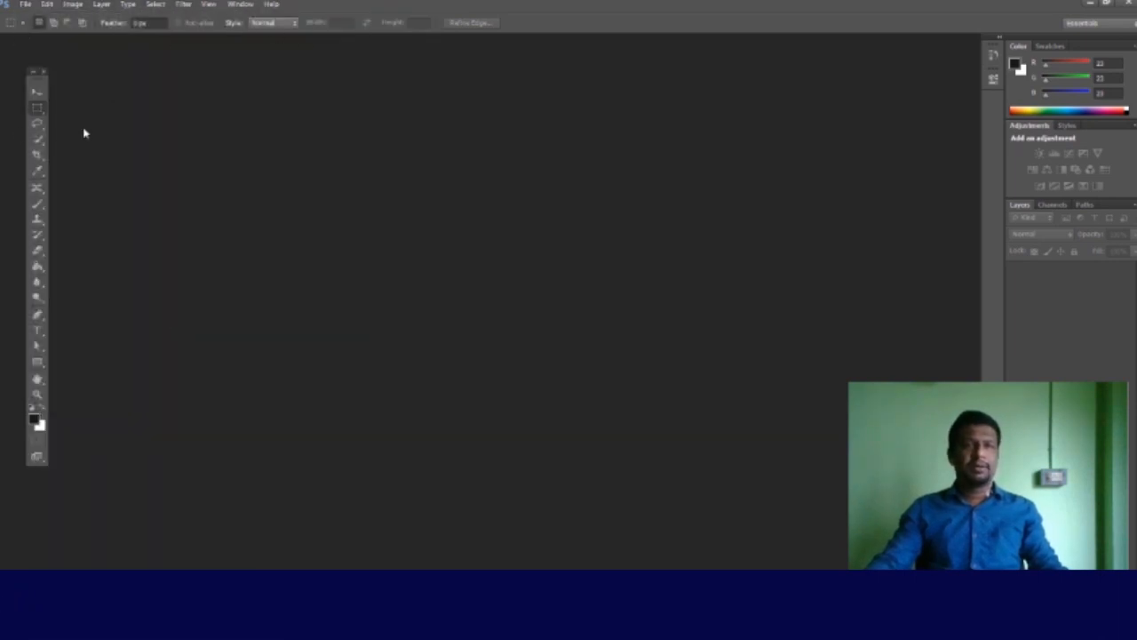
Step: Go through the Lasso, Crop, Eyedropper, Brush, Paint Bucket and other tools one by one, ending with the Move tool active
left_click(37, 92)
left_click(36, 123)
left_click(36, 138)
left_click(37, 153)
left_click(37, 170)
left_click(37, 187)
left_click(37, 202)
left_click(37, 233)
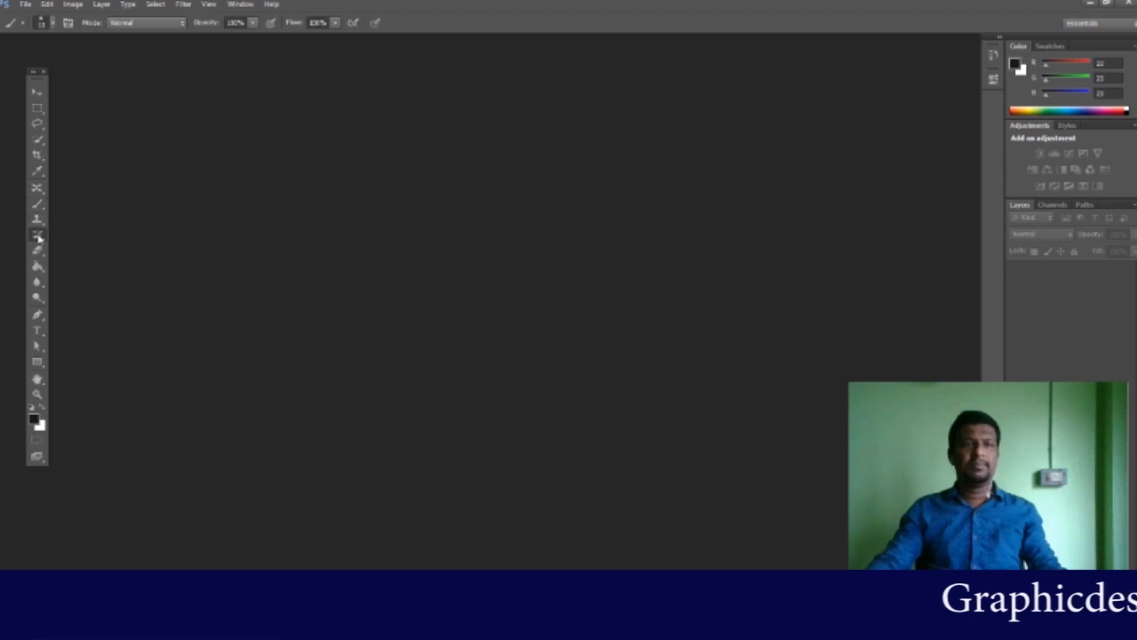
left_click(36, 267)
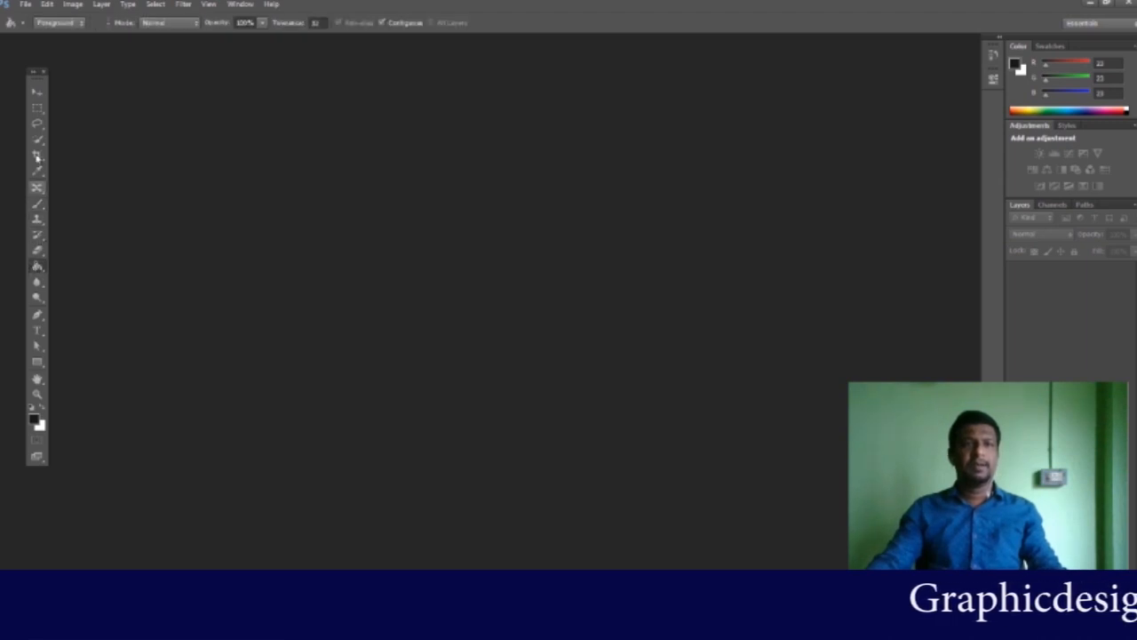
left_click(39, 92)
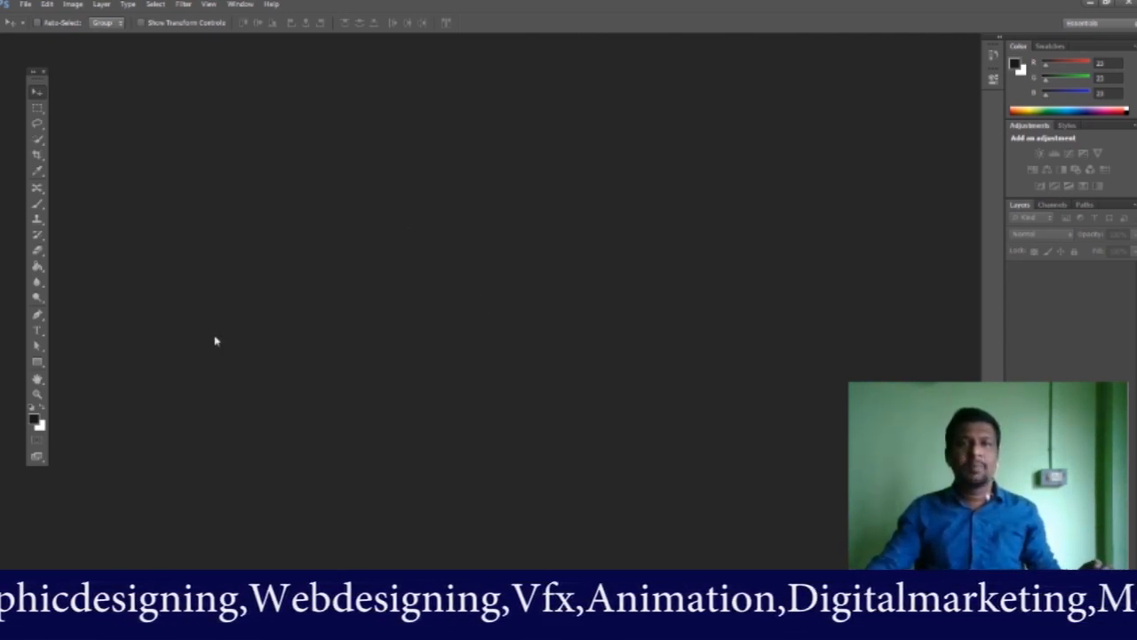
Step: Start a new document named "basic" using the Custom preset
left_click(24, 5)
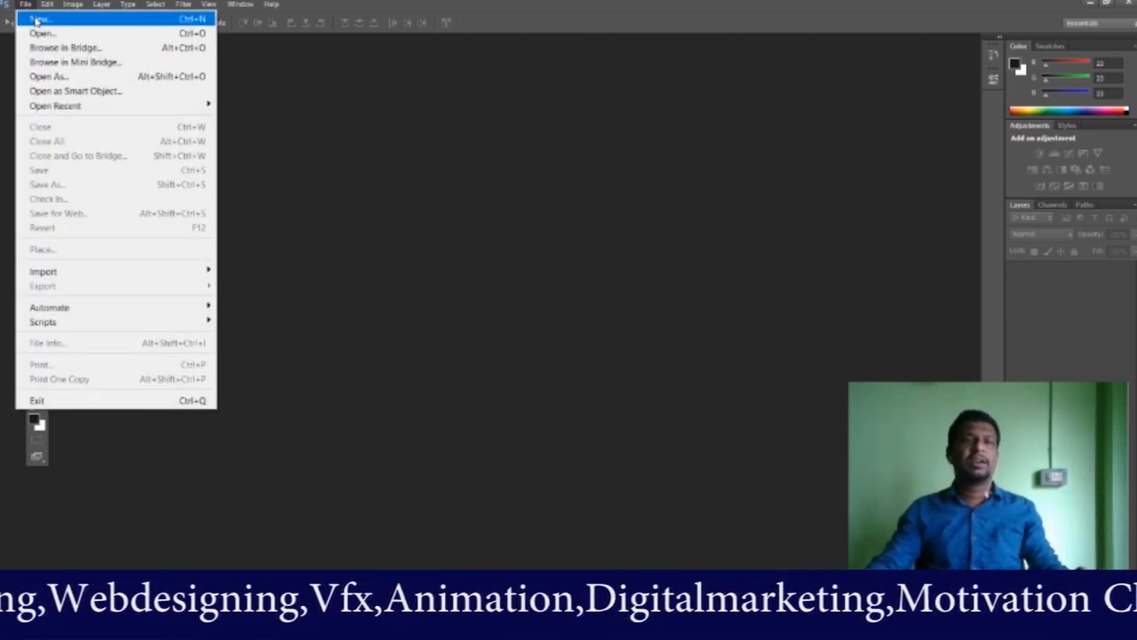
left_click(192, 20)
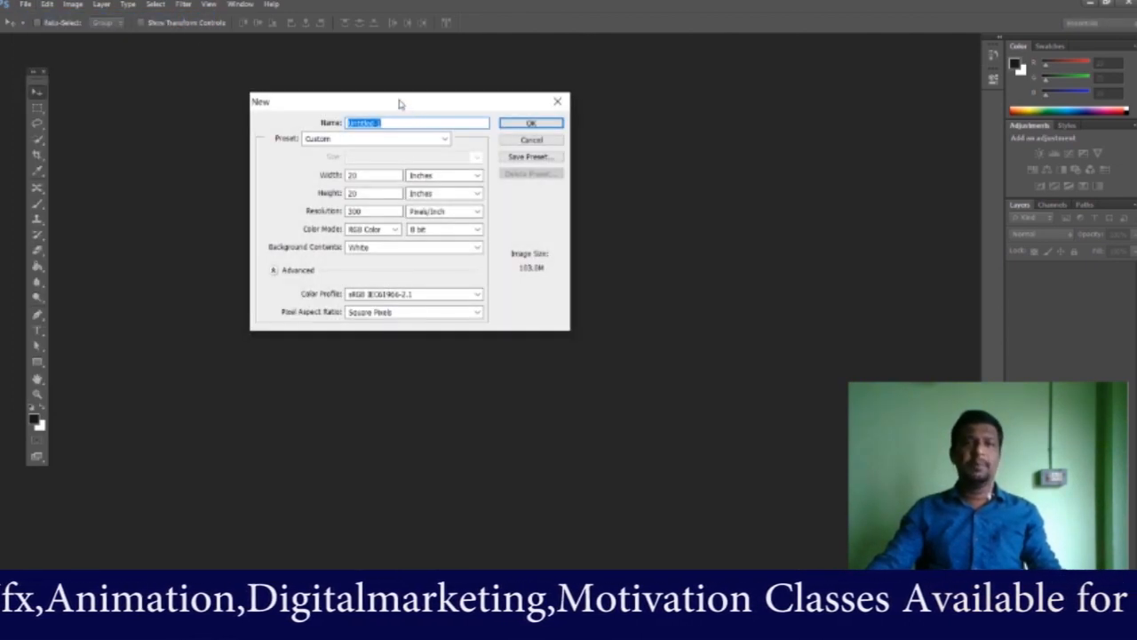
left_click_drag(400, 101, 403, 95)
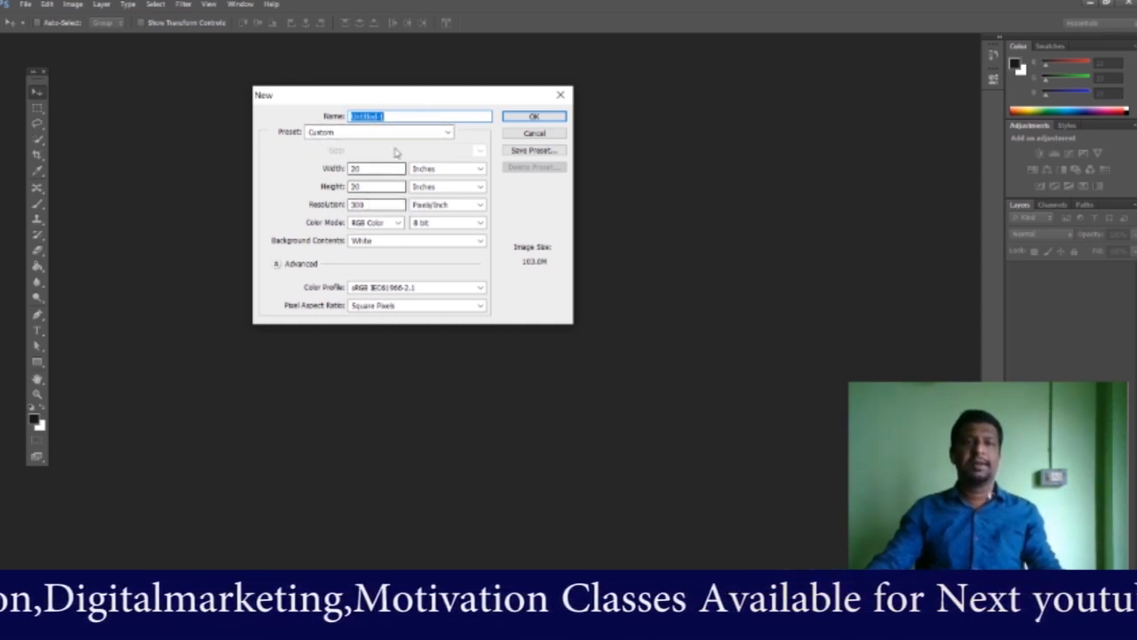
left_click(394, 116)
left_click_drag(395, 116, 279, 108)
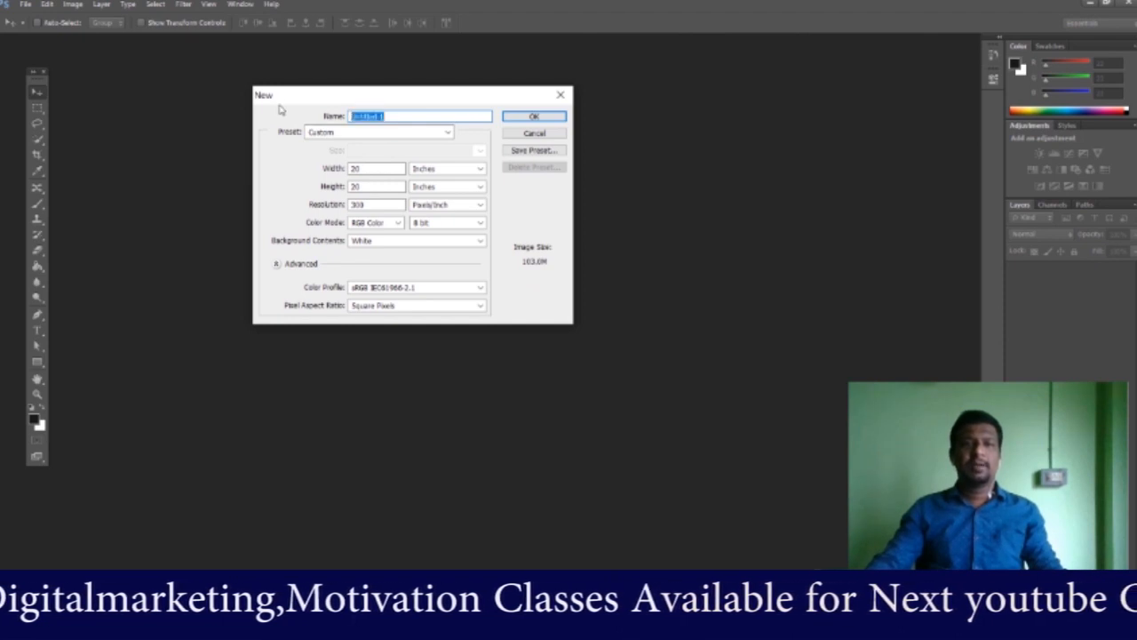
type("tes")
type("ic")
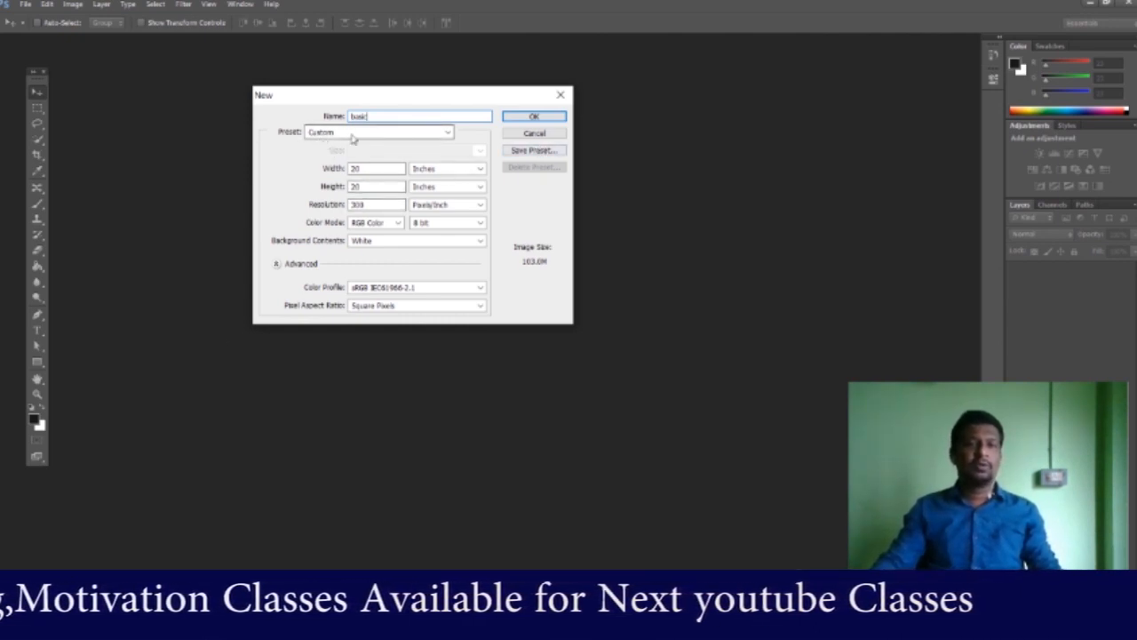
left_click(352, 133)
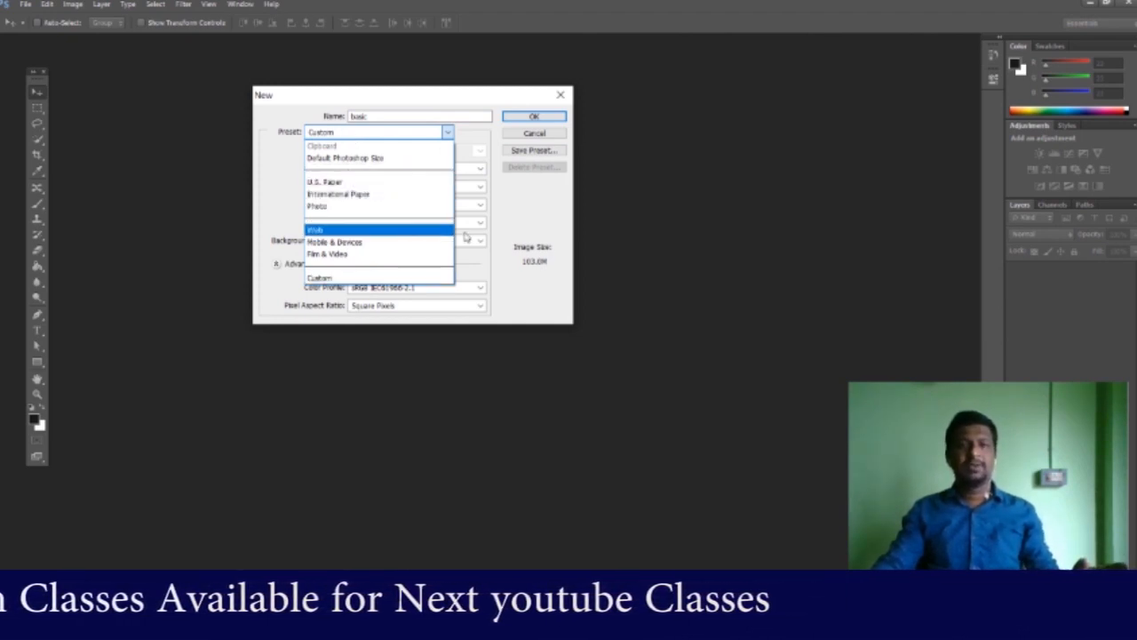
left_click(343, 279)
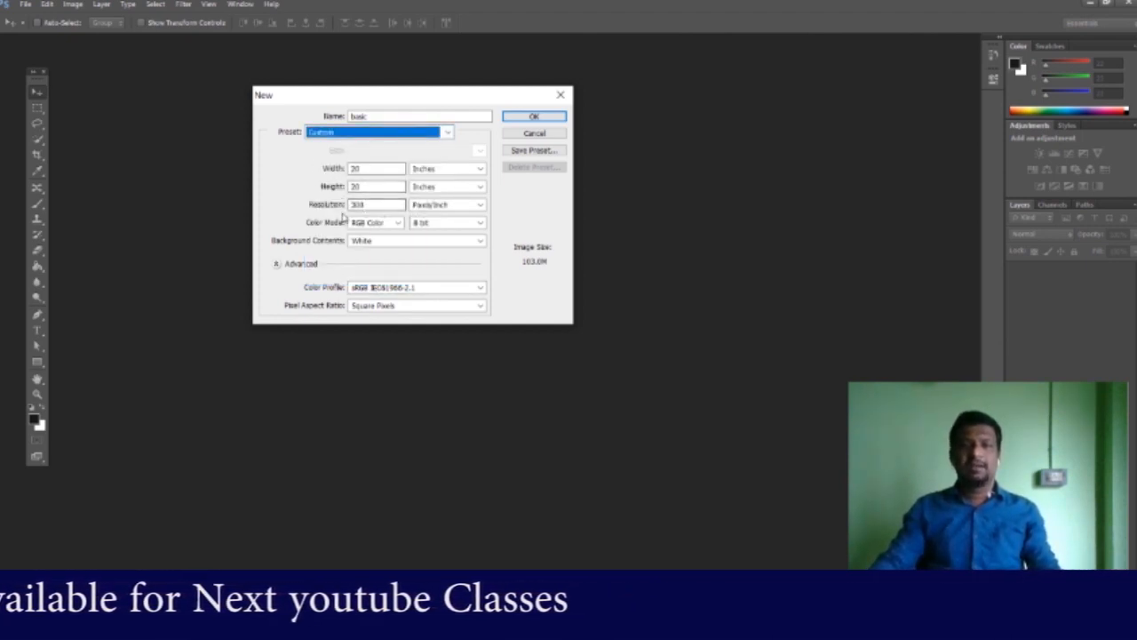
Step: Set the new document's units to centimeters, with a width of 30 and a height of 20
left_click(430, 171)
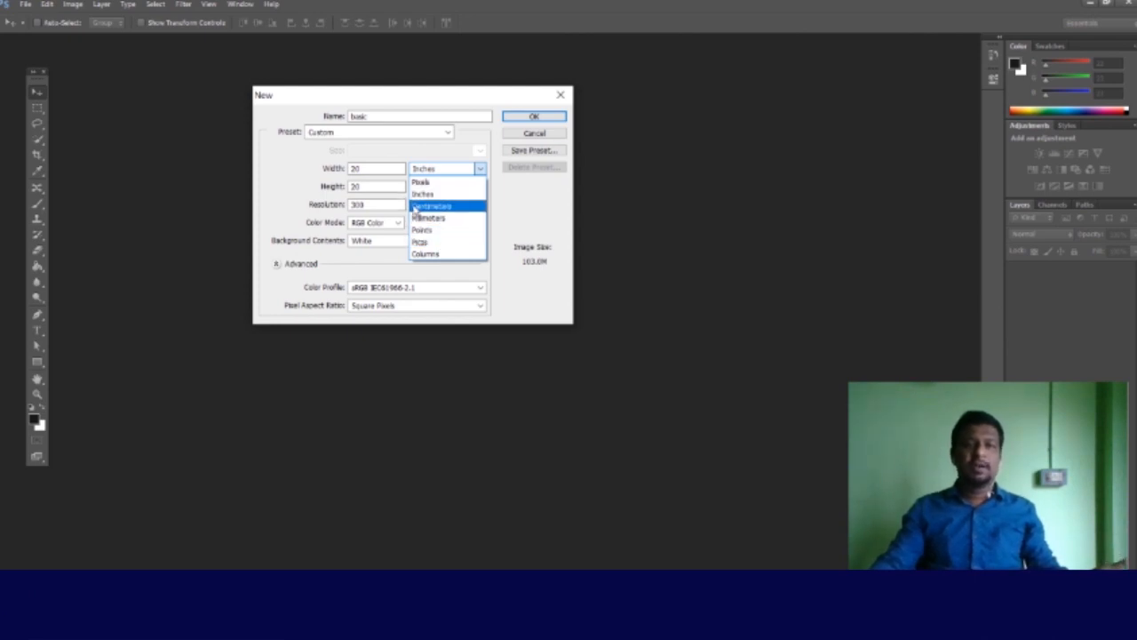
left_click(445, 207)
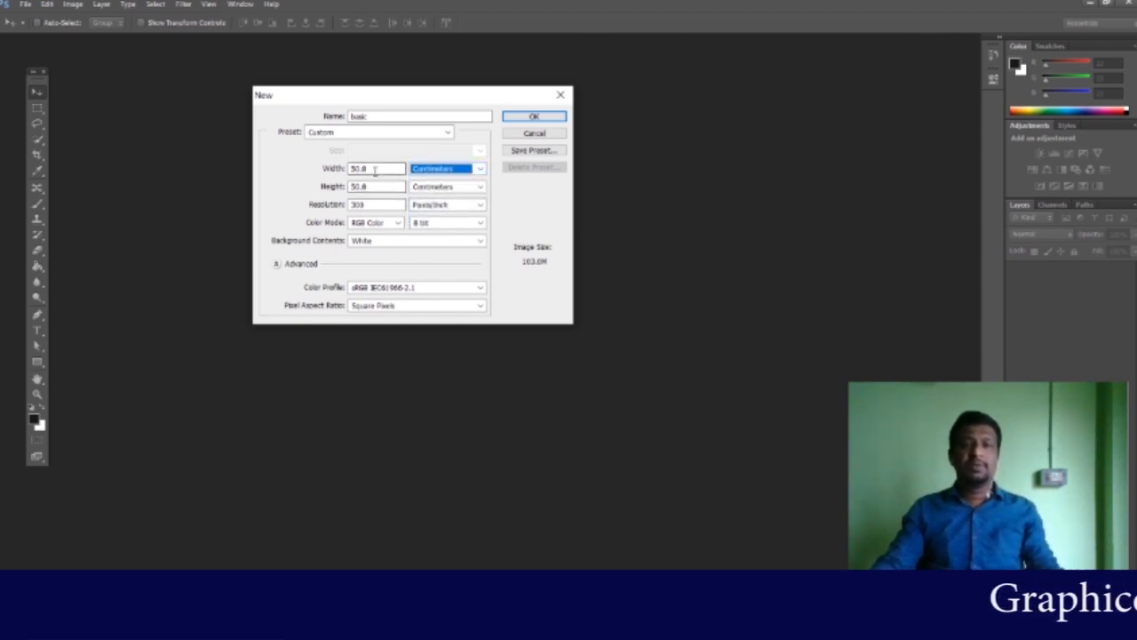
key("shift+Tab")
type("30")
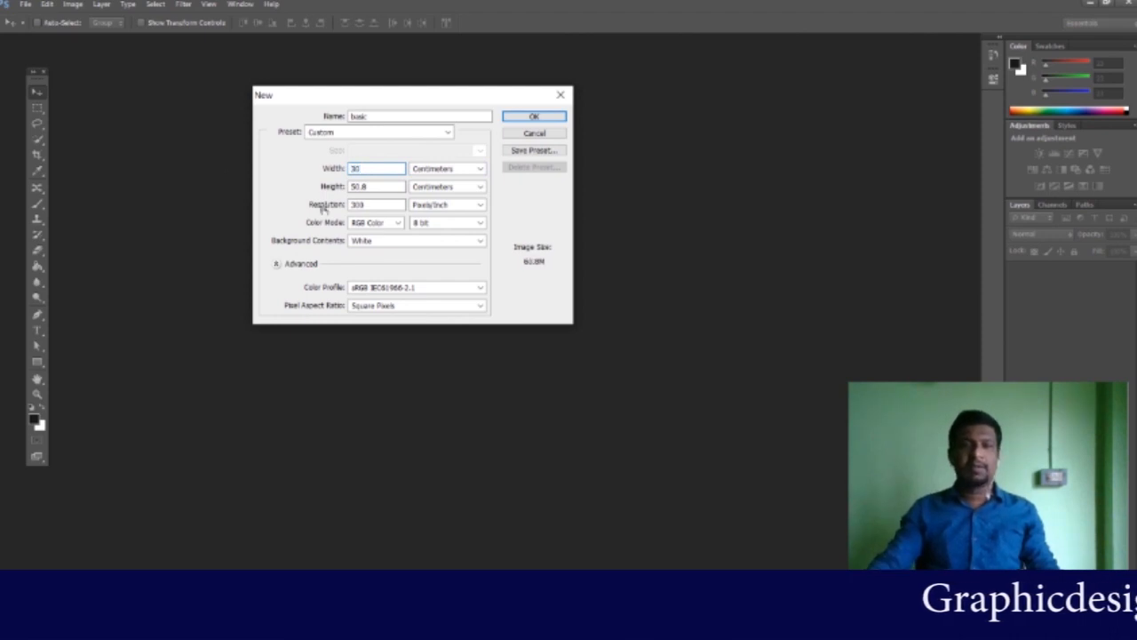
key("Tab")
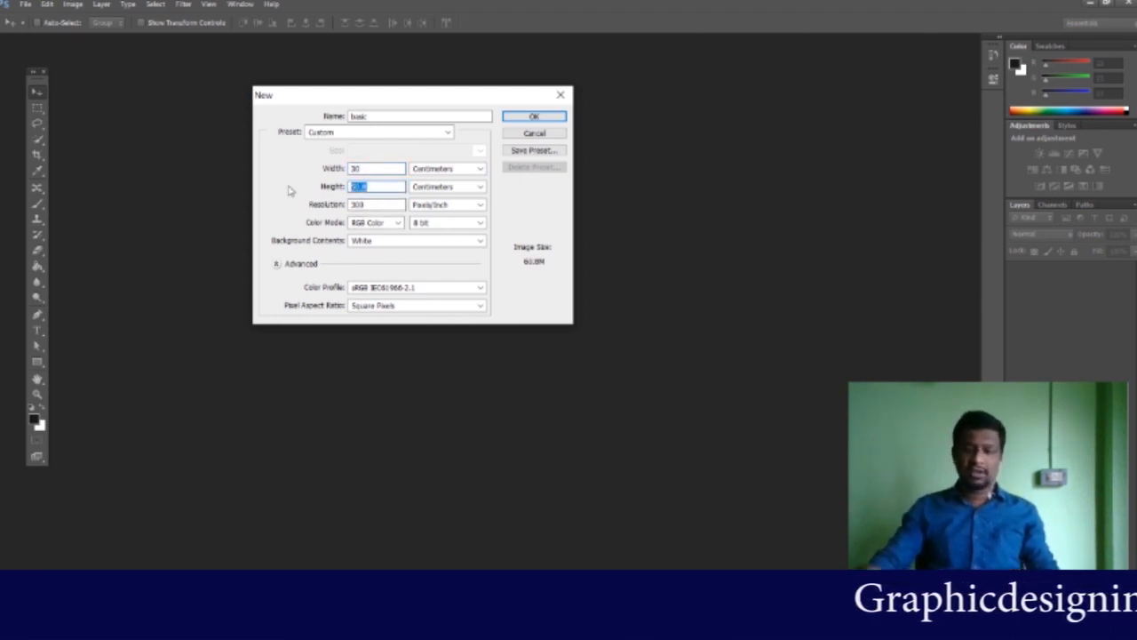
type("20")
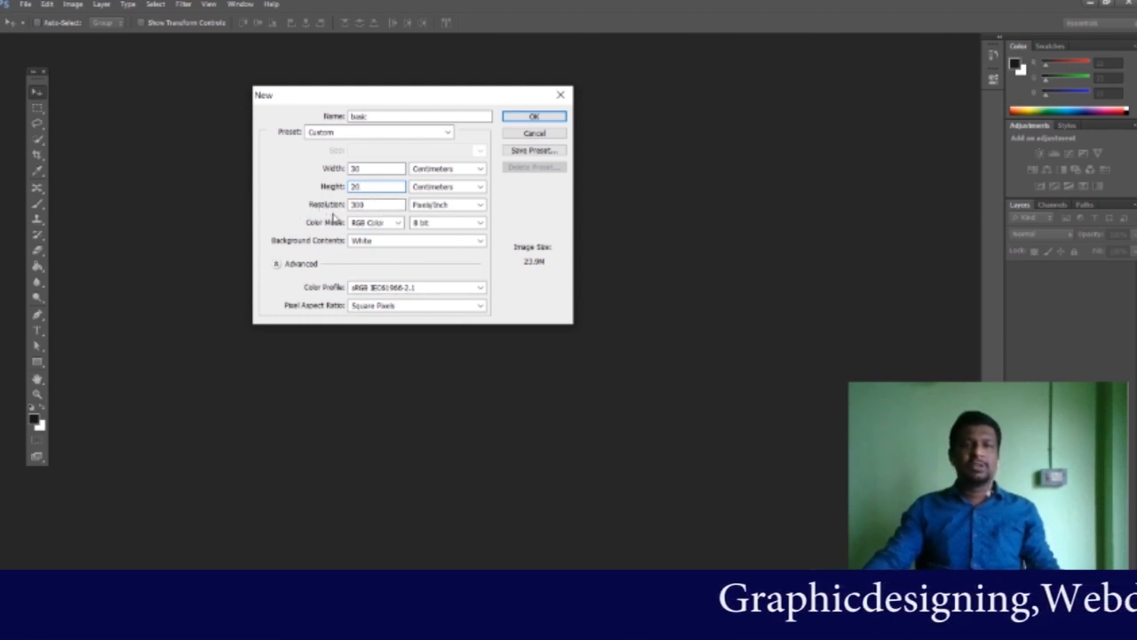
Step: Choose RGB Color as the color mode and create the document
left_click(393, 223)
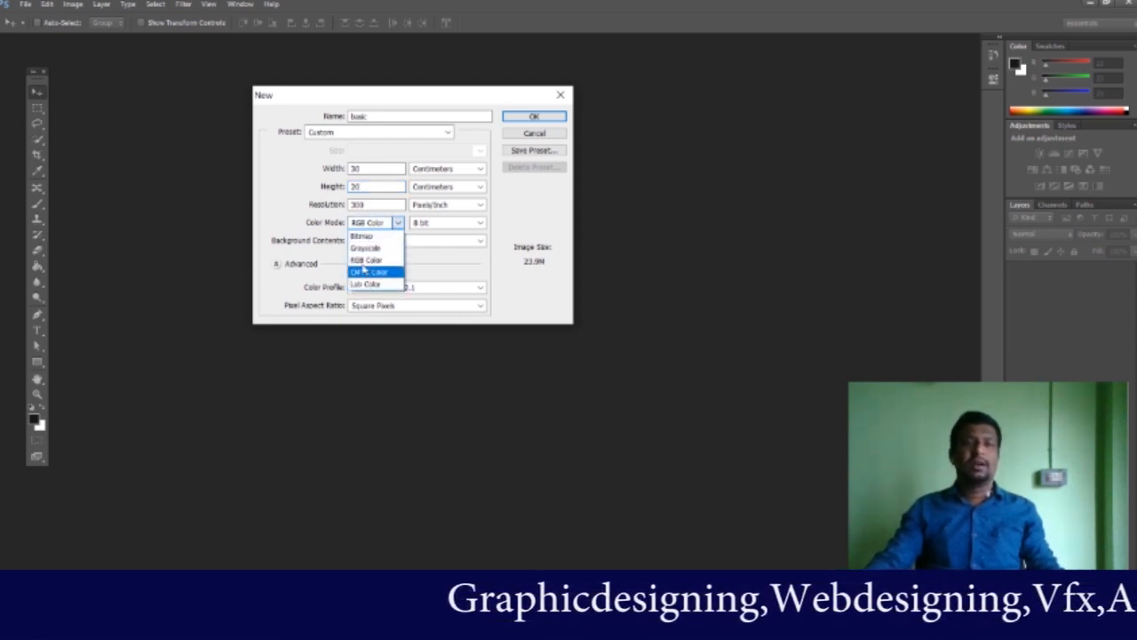
left_click(364, 259)
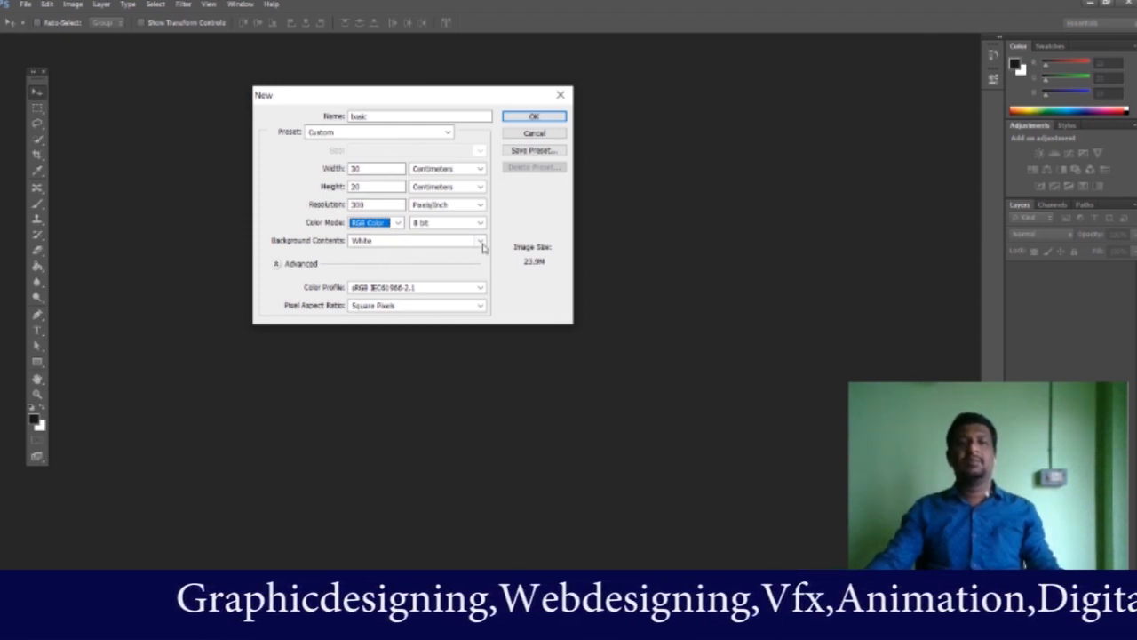
left_click(397, 222)
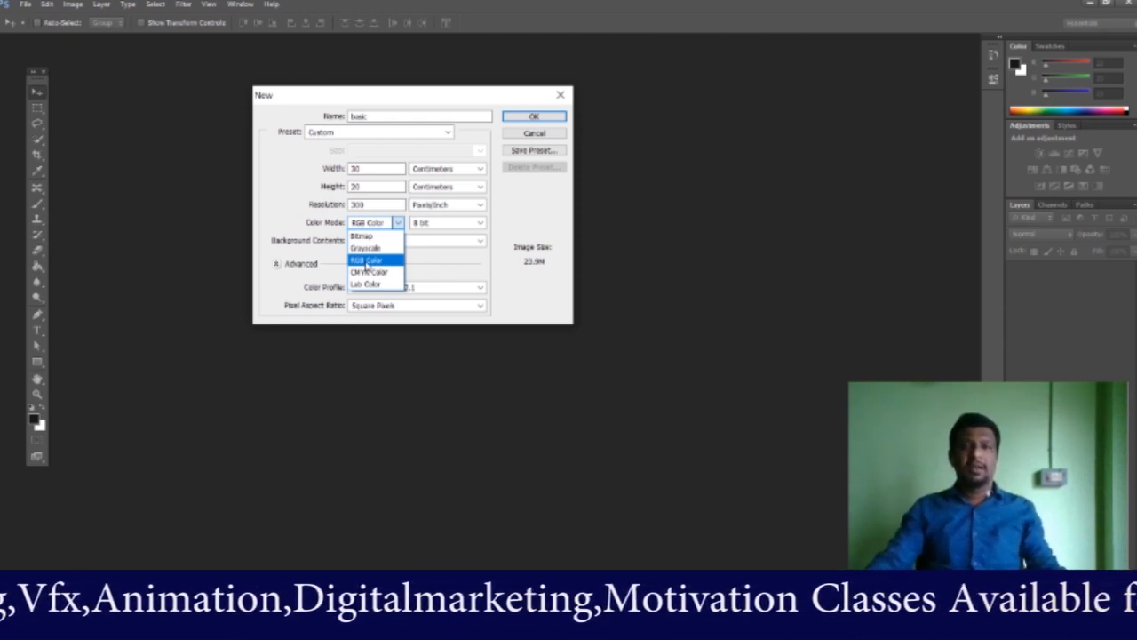
left_click(367, 261)
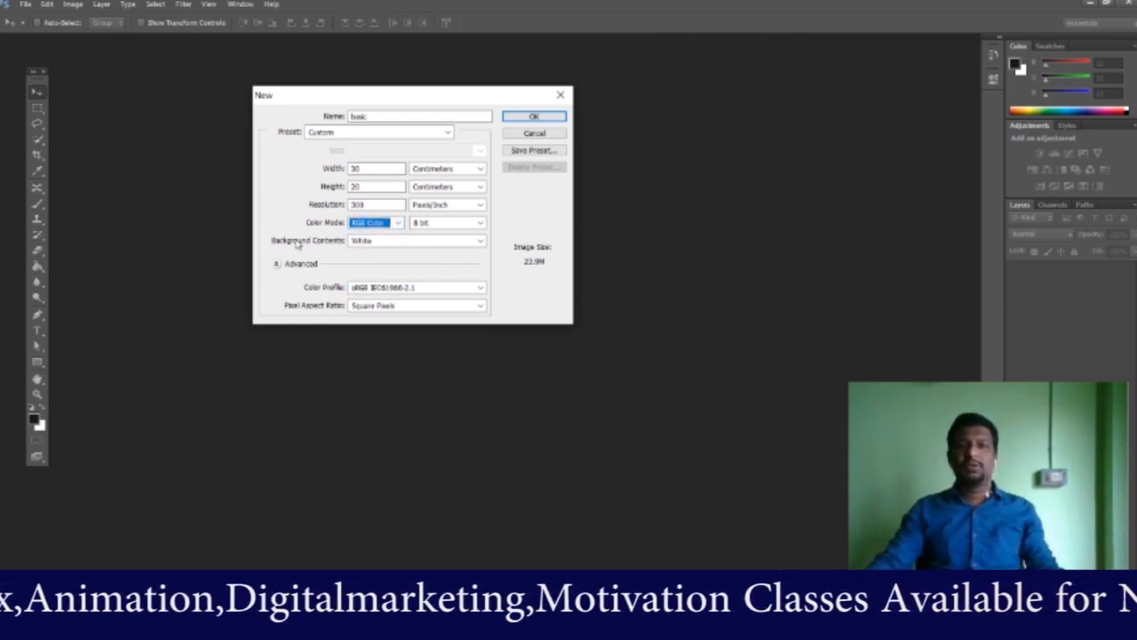
left_click(534, 117)
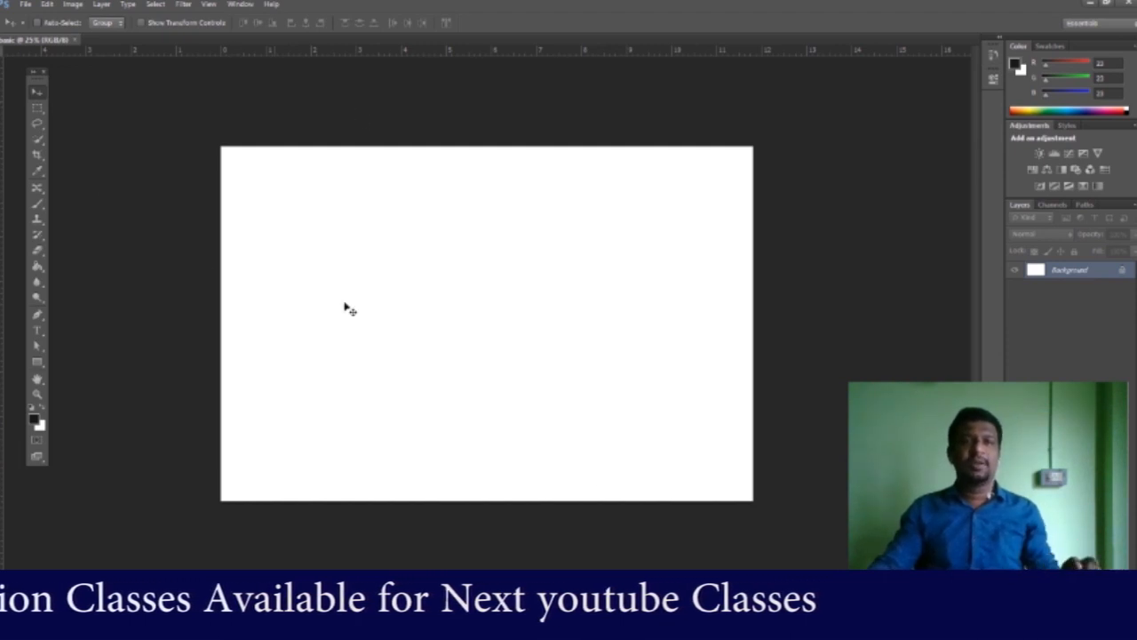
Step: Open the happy birthday cake background JPG from the desktopback folder on drive D, and return to the "basic" document
left_click(22, 5)
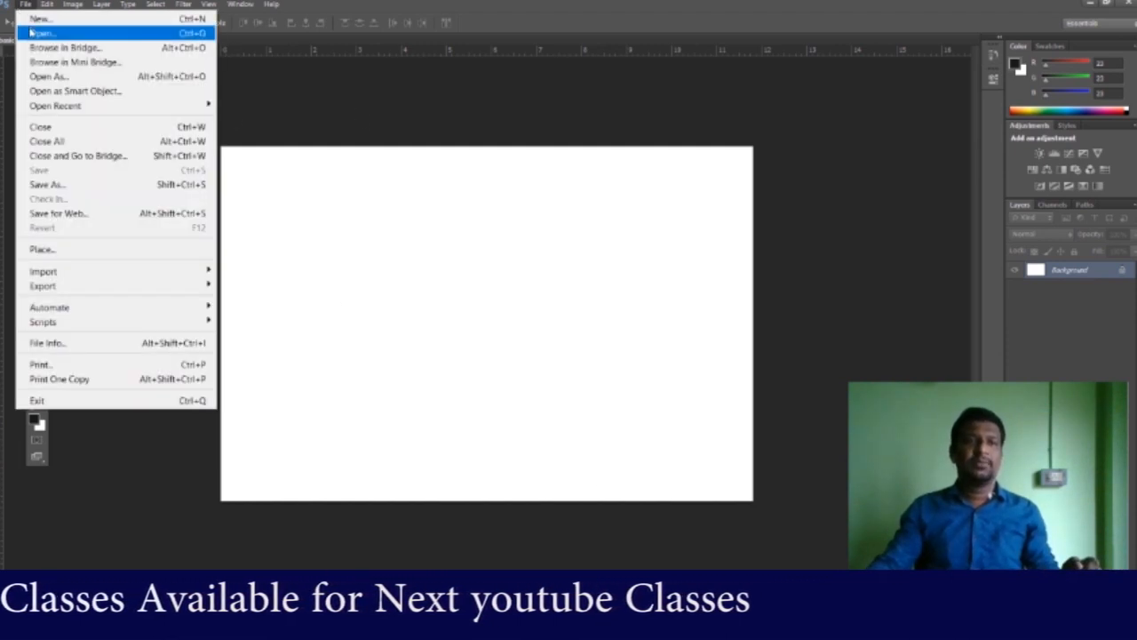
left_click(165, 37)
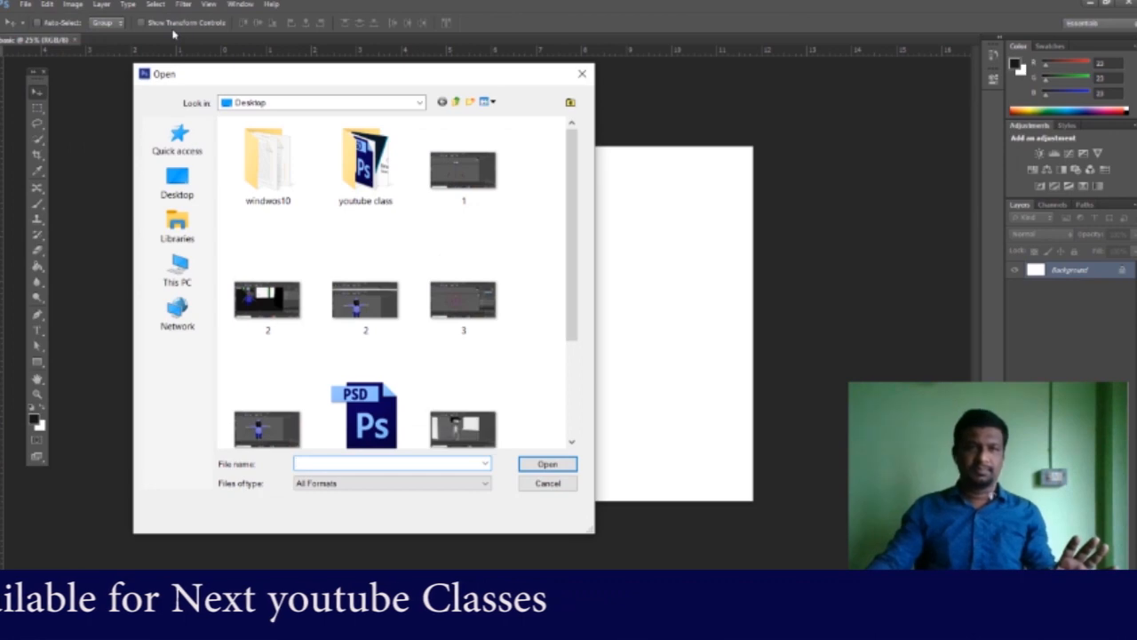
left_click_drag(261, 84, 401, 92)
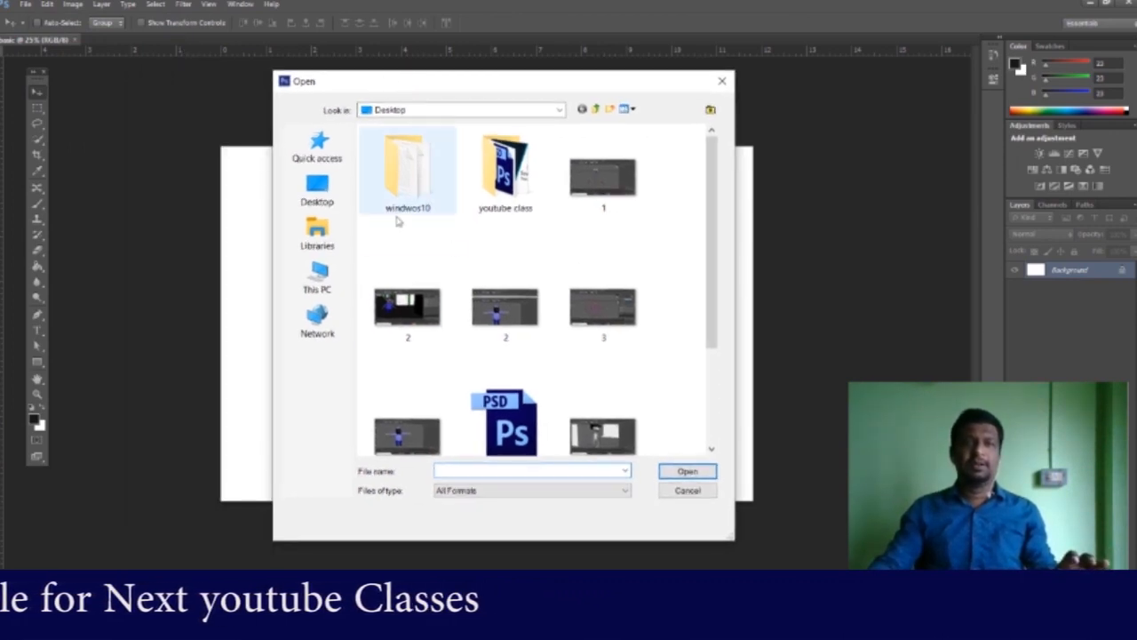
left_click(323, 284)
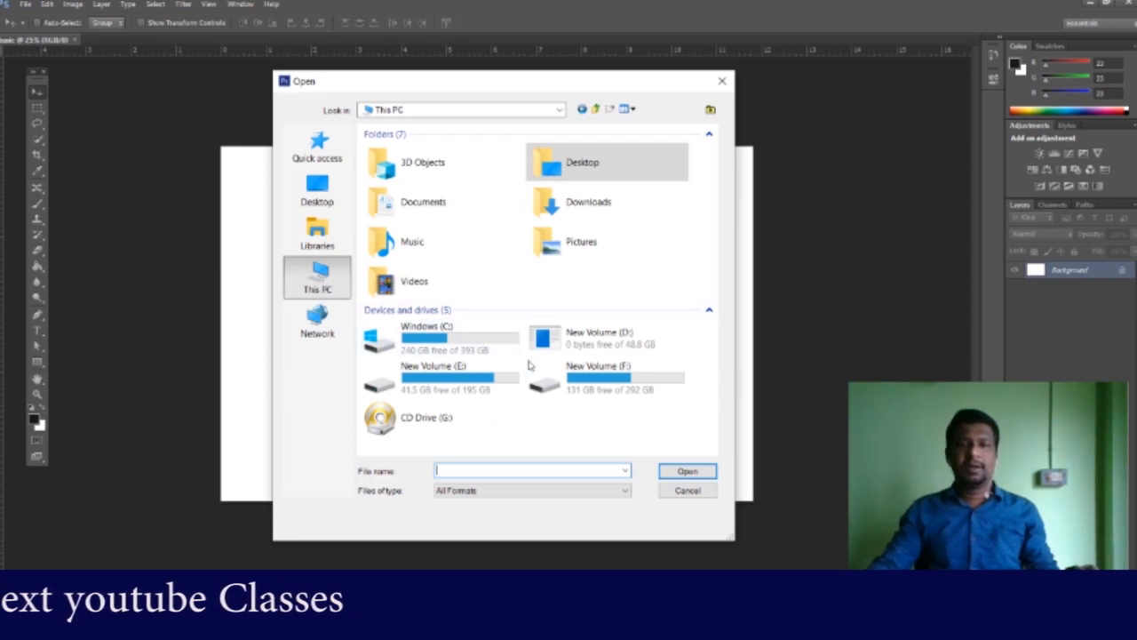
double_click(573, 346)
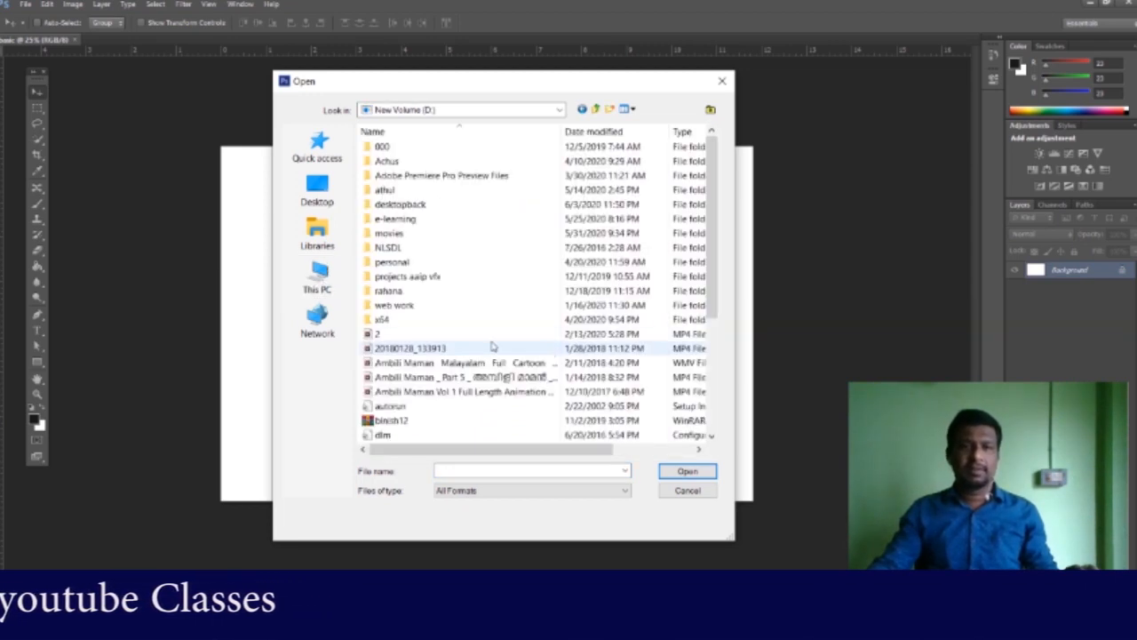
double_click(402, 205)
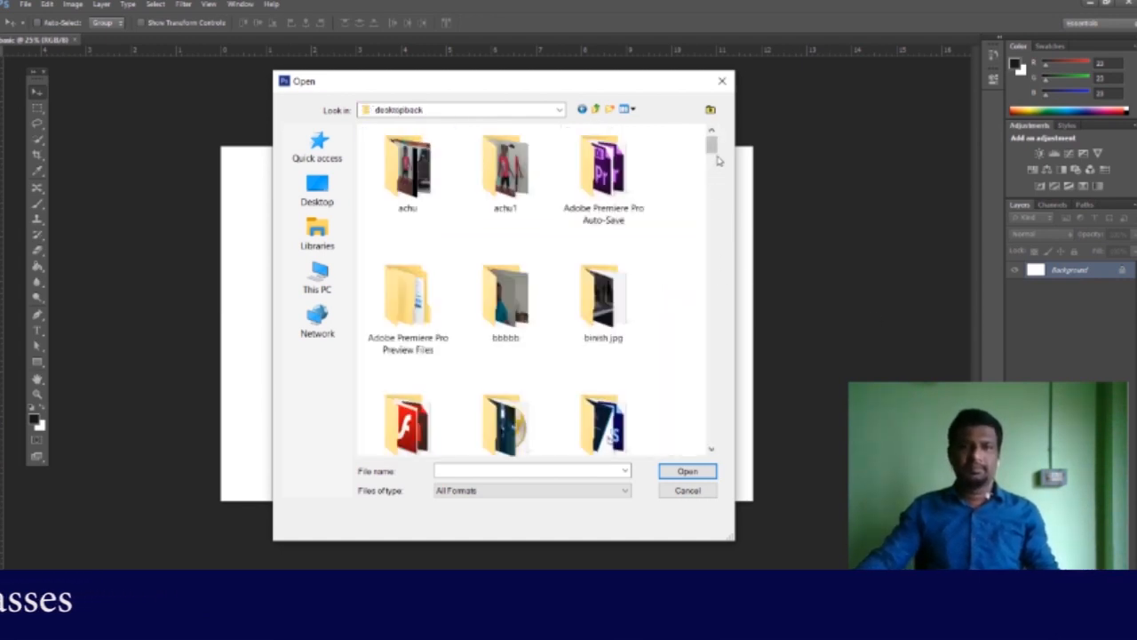
mouse_move(711, 146)
left_mouse_down()
mouse_move(715, 229)
mouse_move(713, 169)
left_mouse_up()
double_click(613, 265)
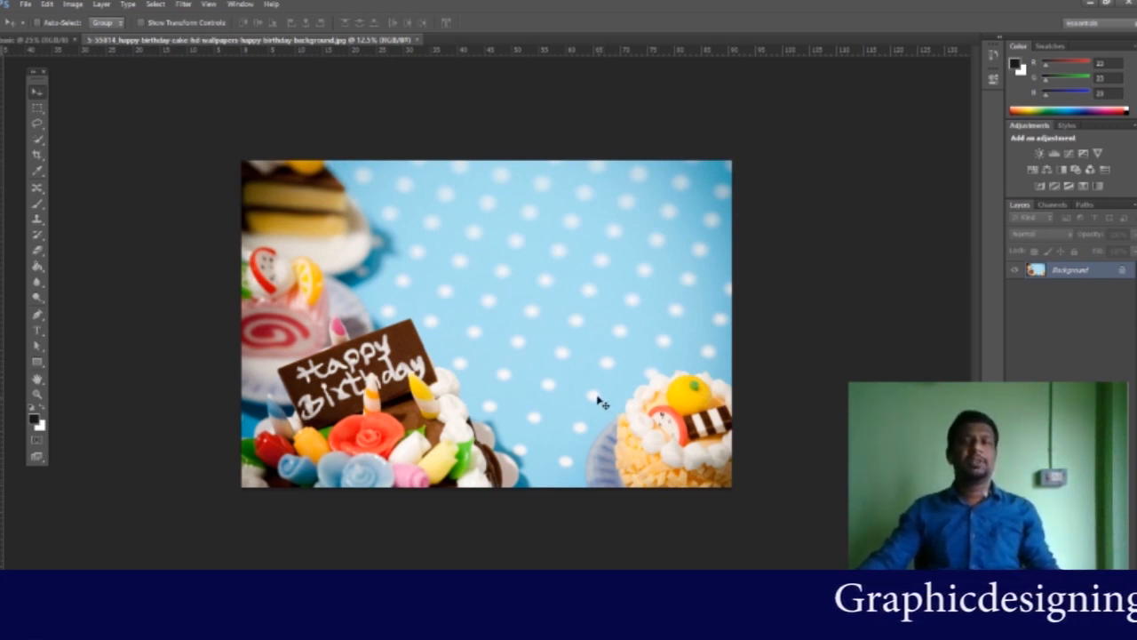
left_click(26, 40)
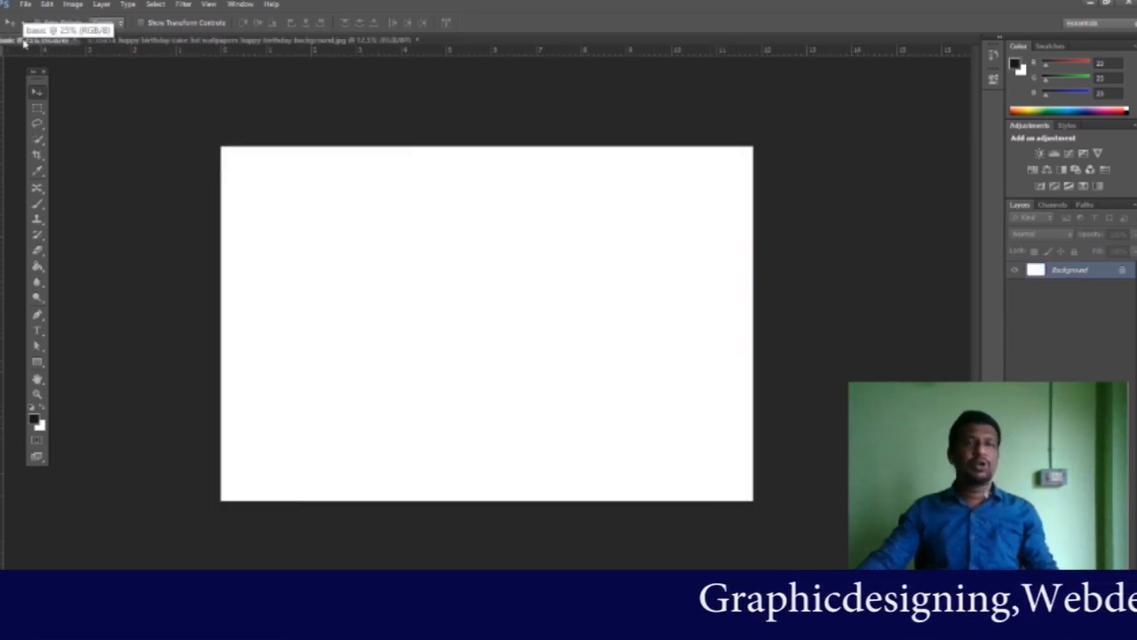
Step: Compare the "basic" document with the happy birthday cake image, and look at the New Layer options for the locked Background
left_click(129, 43)
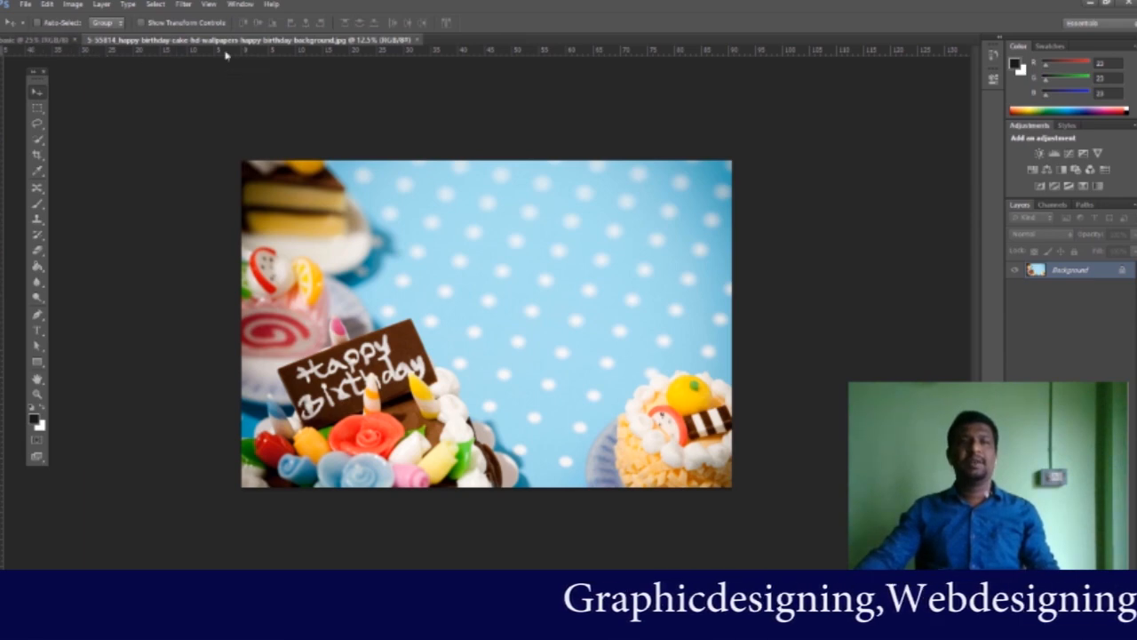
left_click(27, 41)
left_click(183, 43)
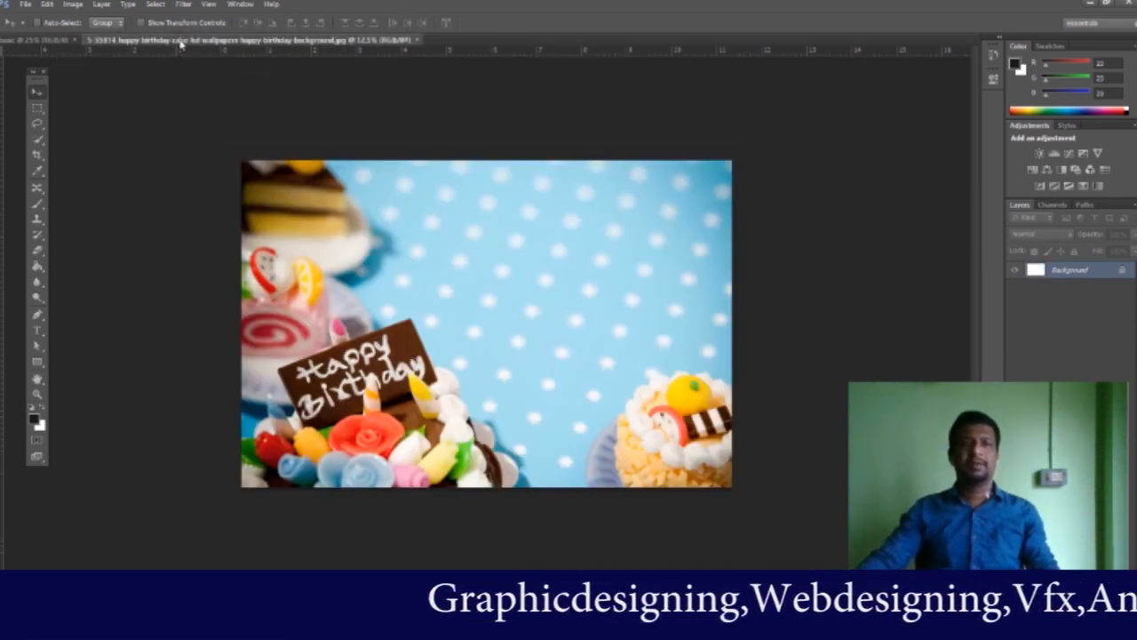
left_click(36, 42)
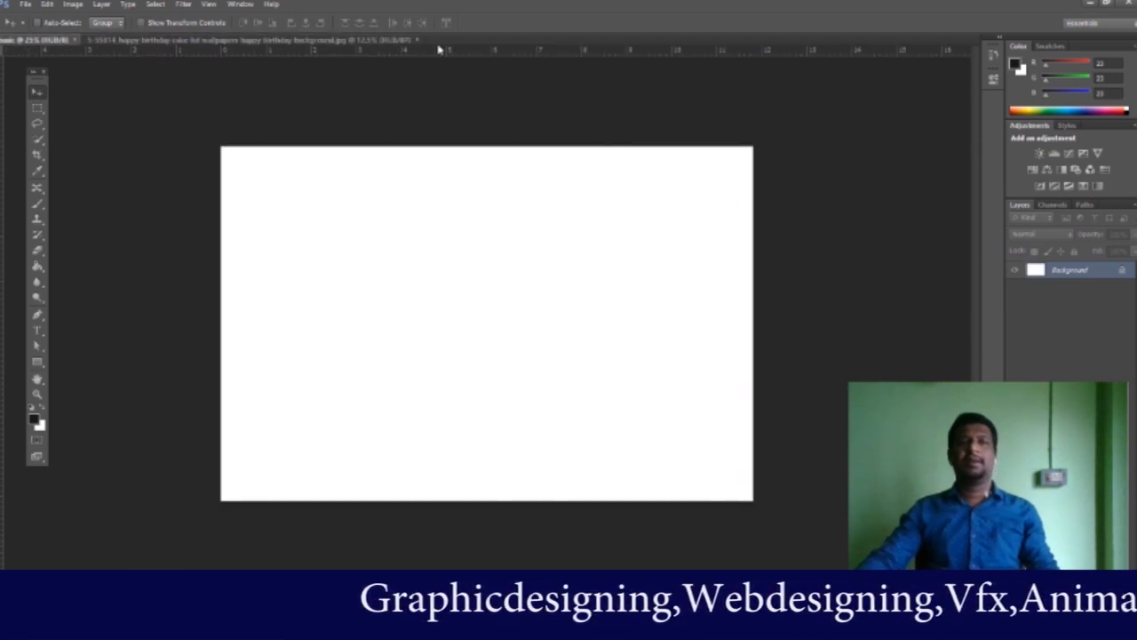
left_click(299, 41)
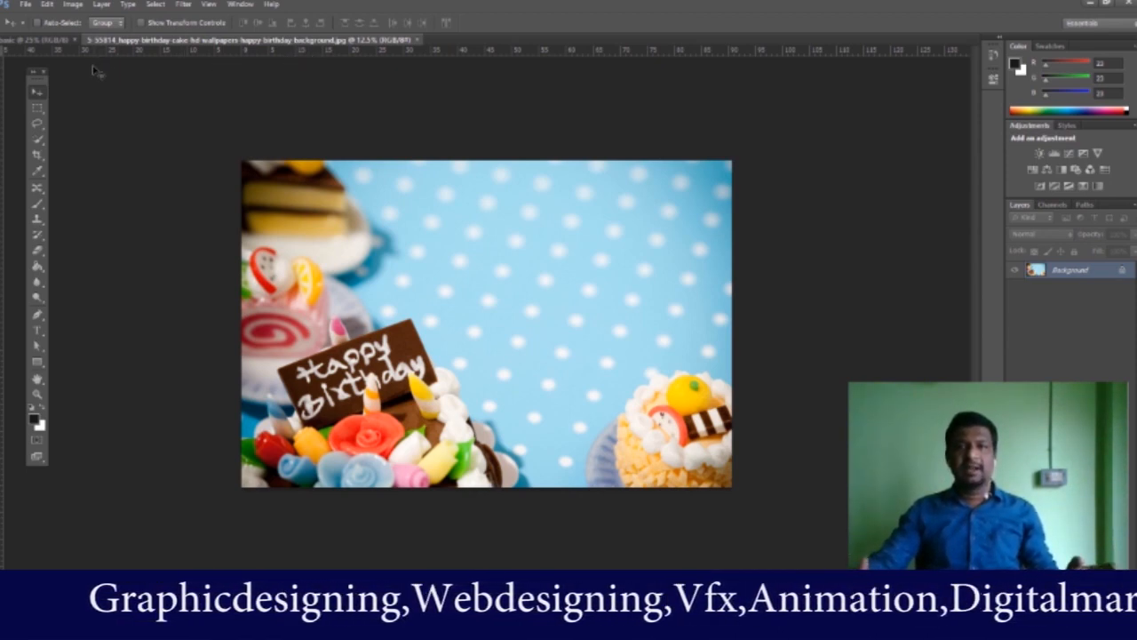
left_click(48, 42)
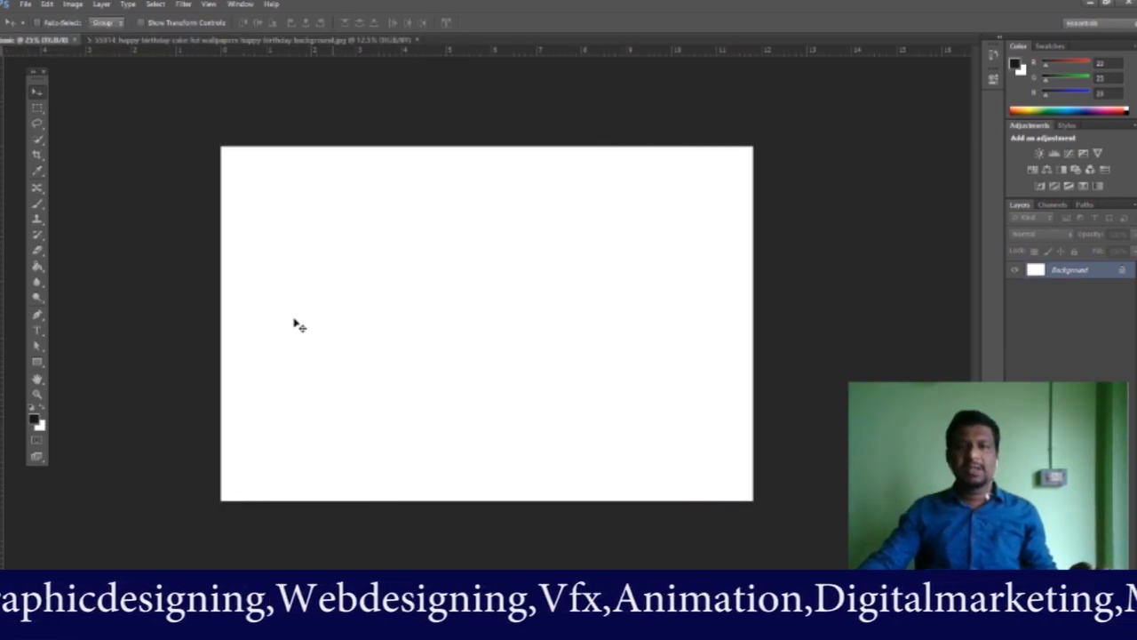
double_click(1123, 273)
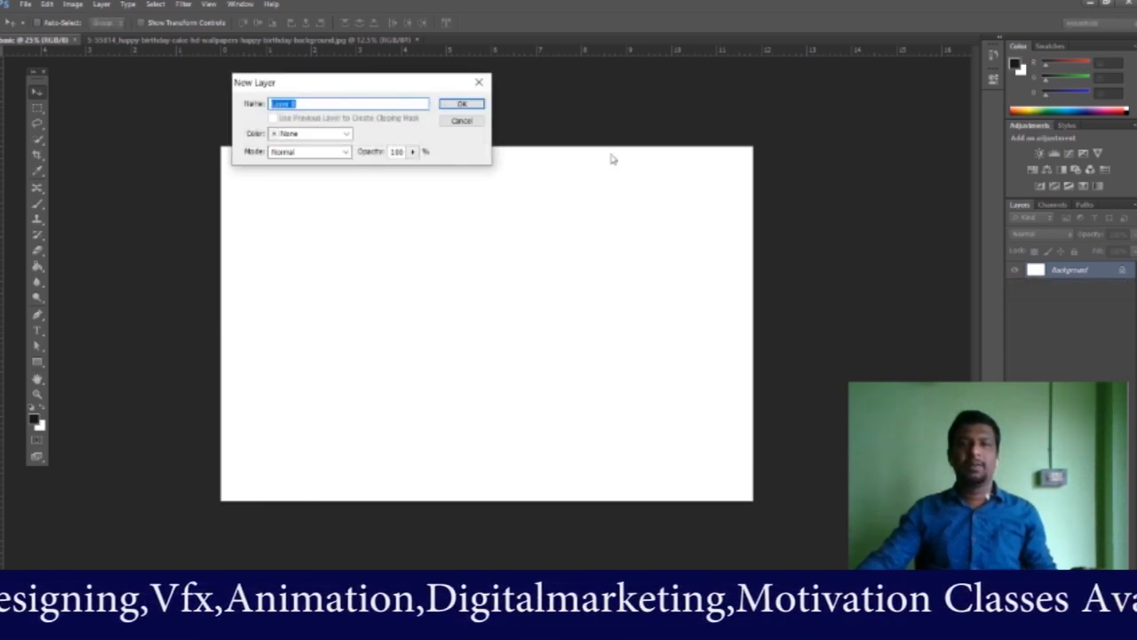
left_click(481, 84)
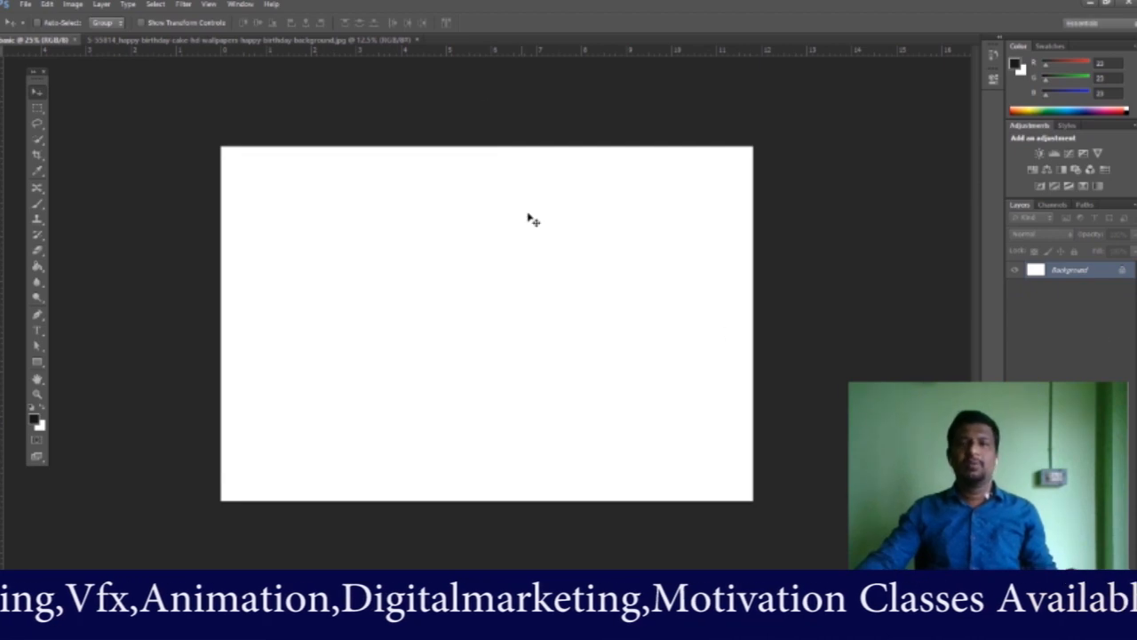
Step: Copy the happy birthday cake image into the "basic" document with the Move tool, and shift it across the canvas
left_click(338, 41)
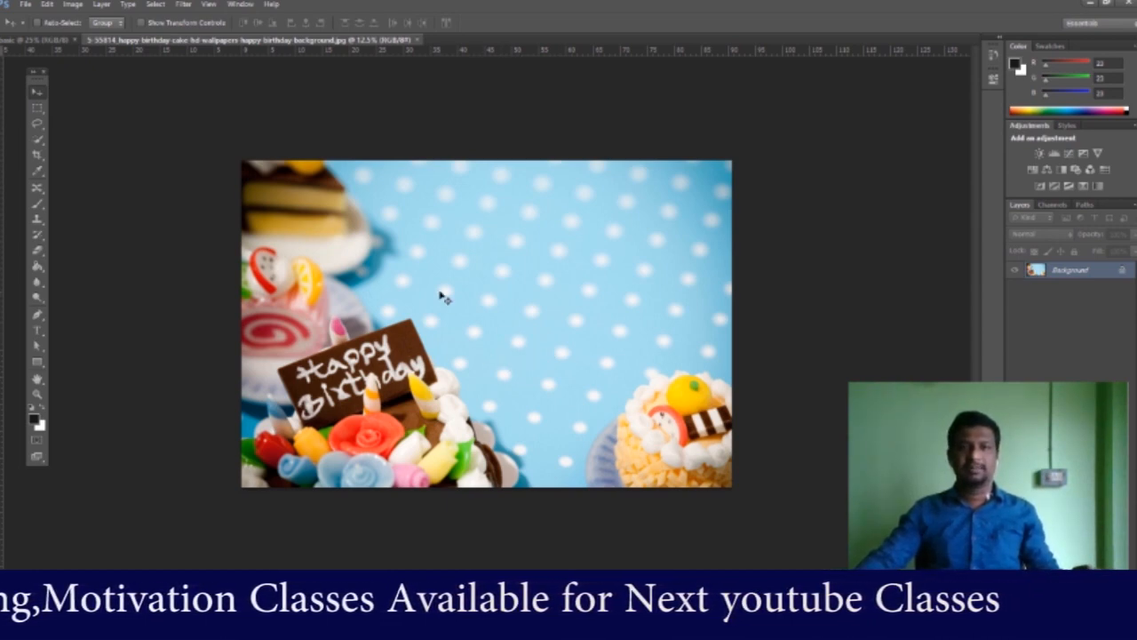
left_click_drag(440, 293, 496, 298)
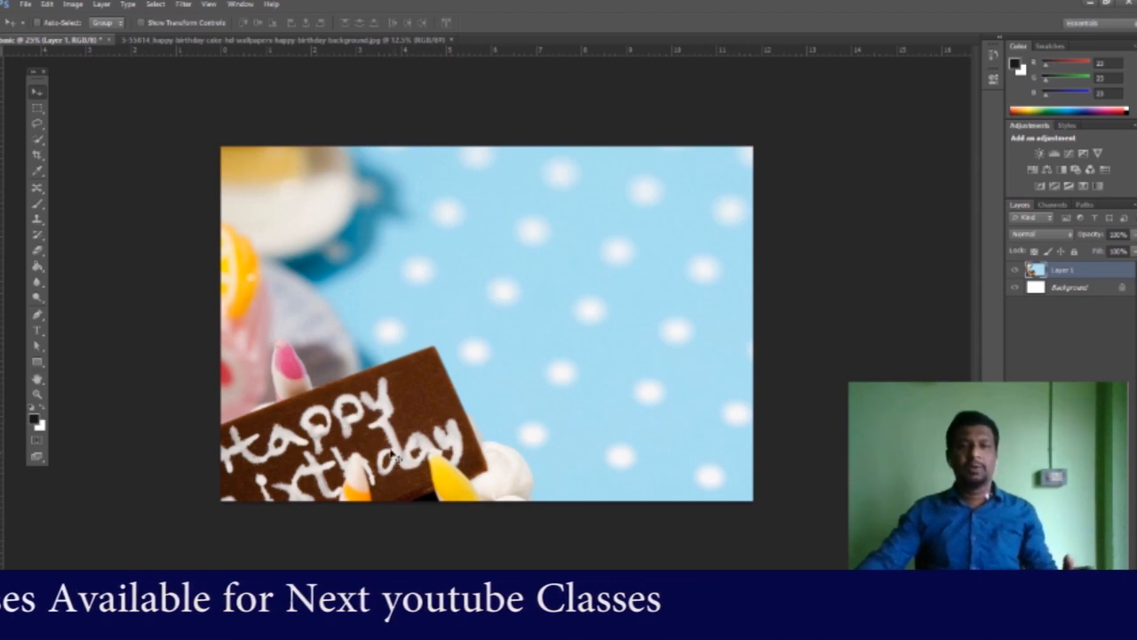
left_click_drag(474, 415, 421, 337)
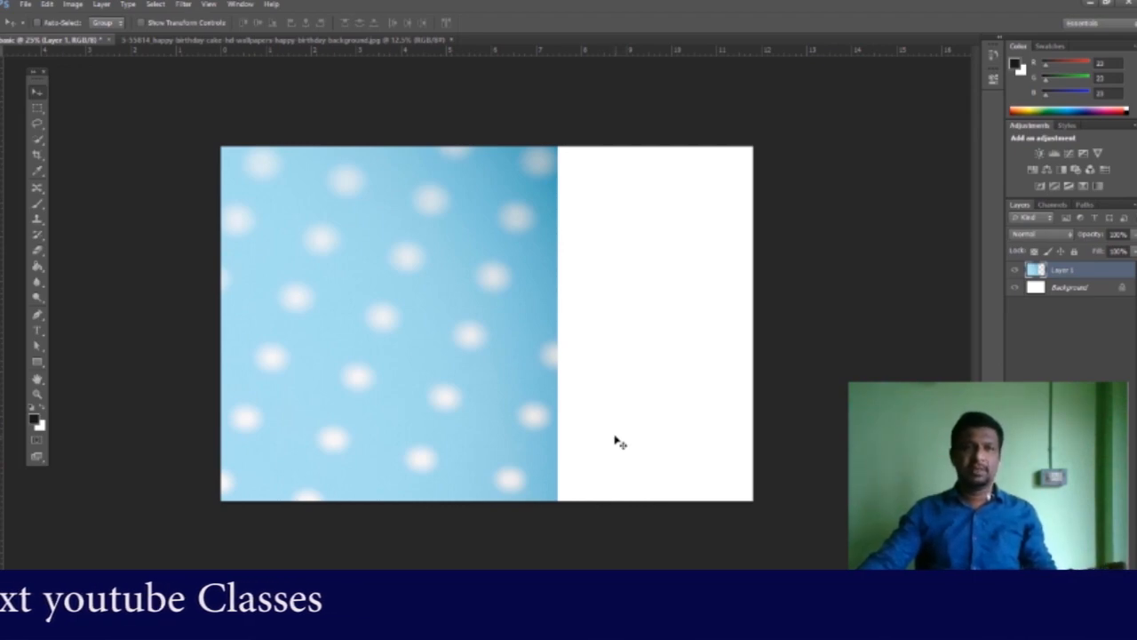
Step: Review the new document settings and the original cake image, and return to the "basic" document
left_click(26, 4)
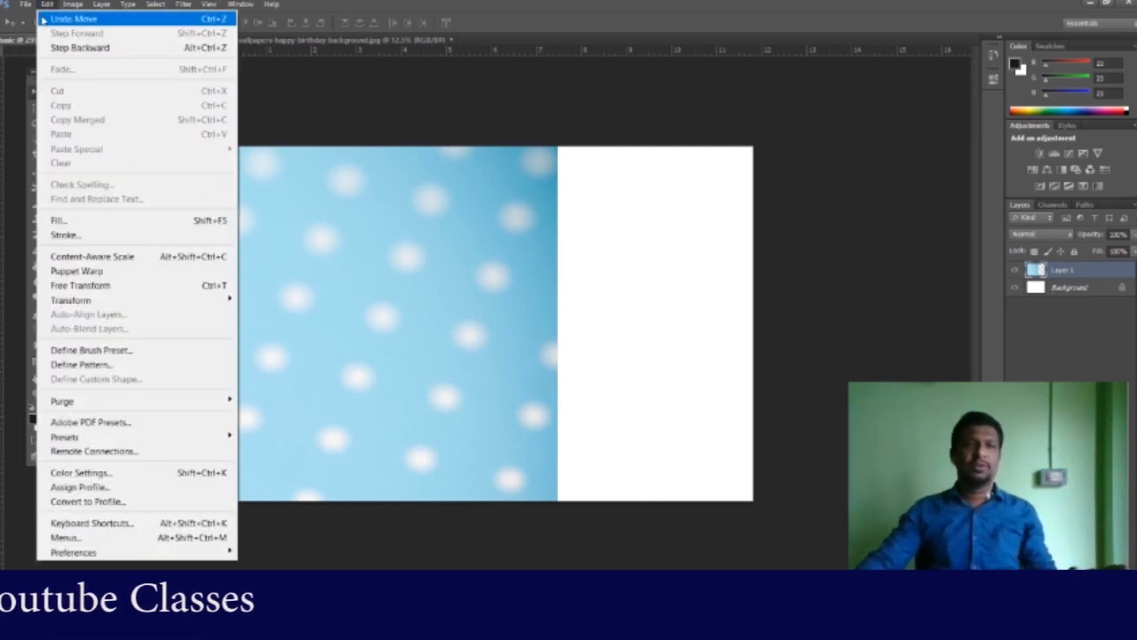
left_click(36, 20)
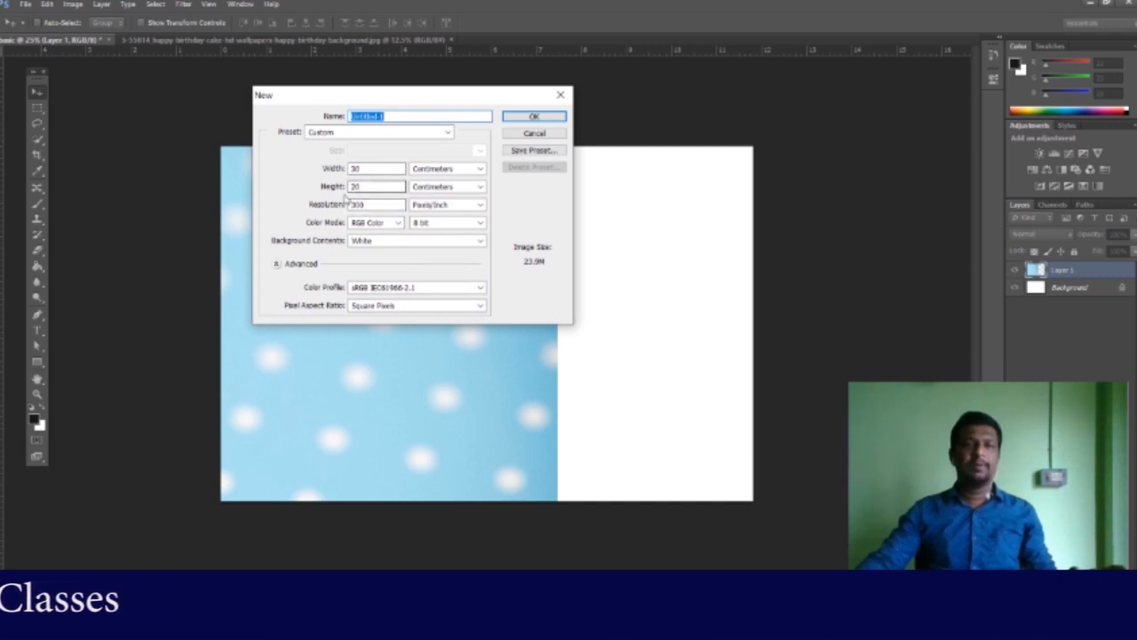
left_click(560, 95)
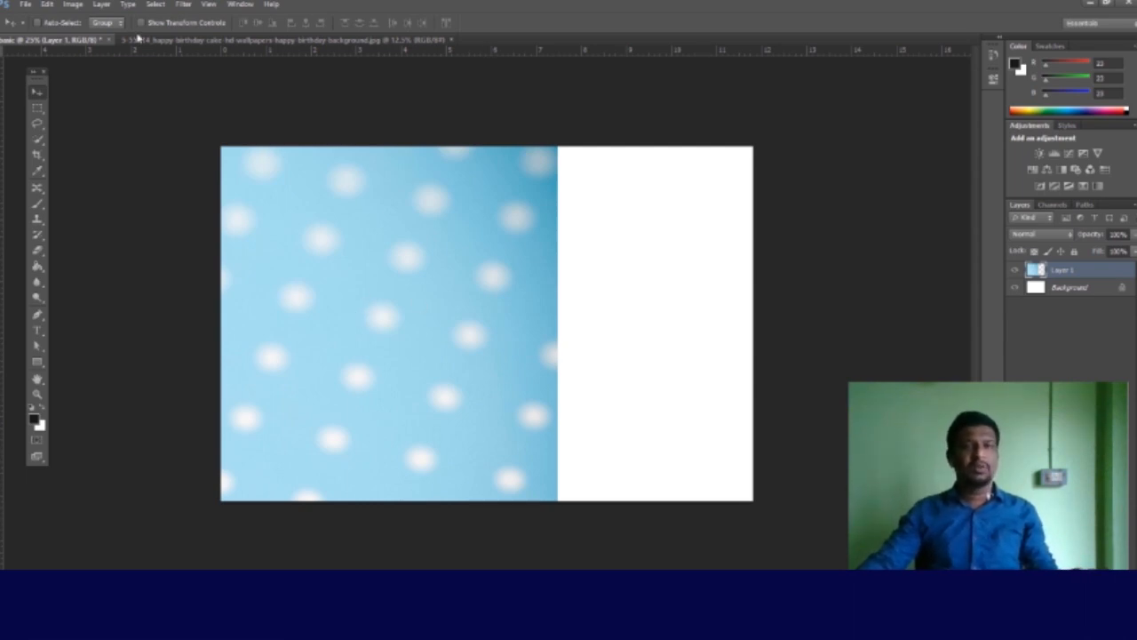
left_click(219, 43)
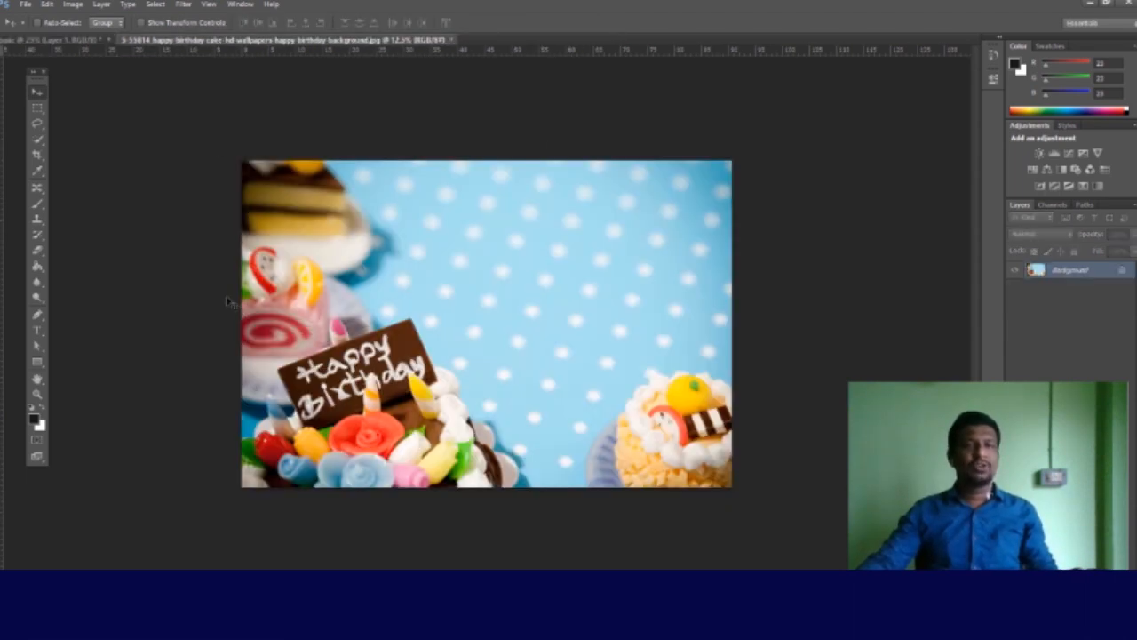
left_click(58, 40)
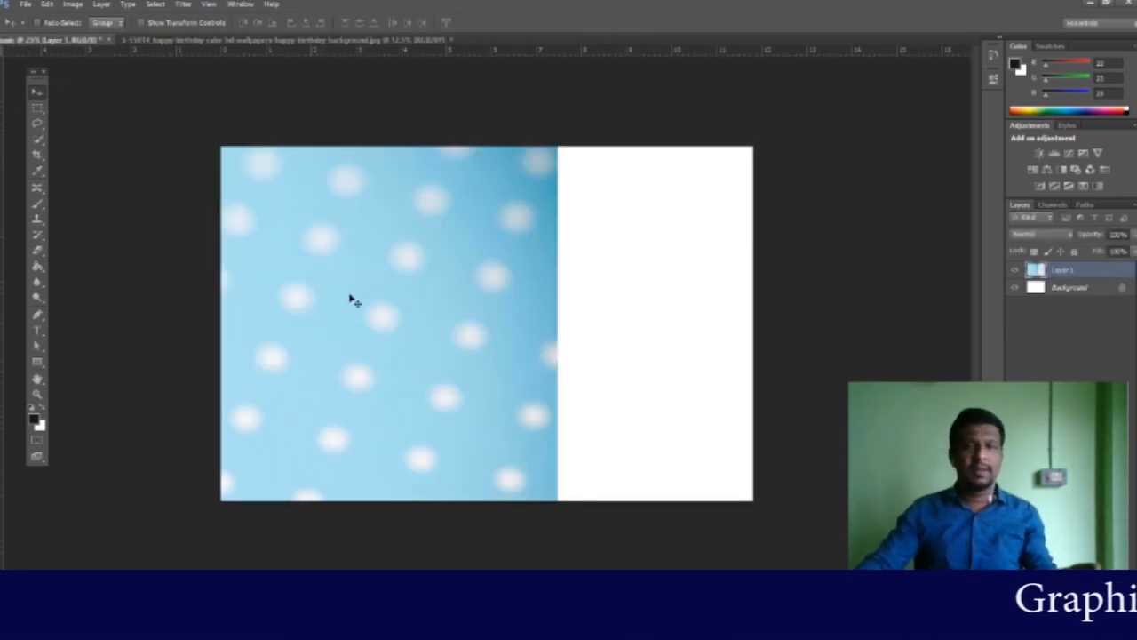
Step: Move Layer 1 so that the polka-dot area of the image covers the whole canvas
left_click_drag(349, 284, 515, 276)
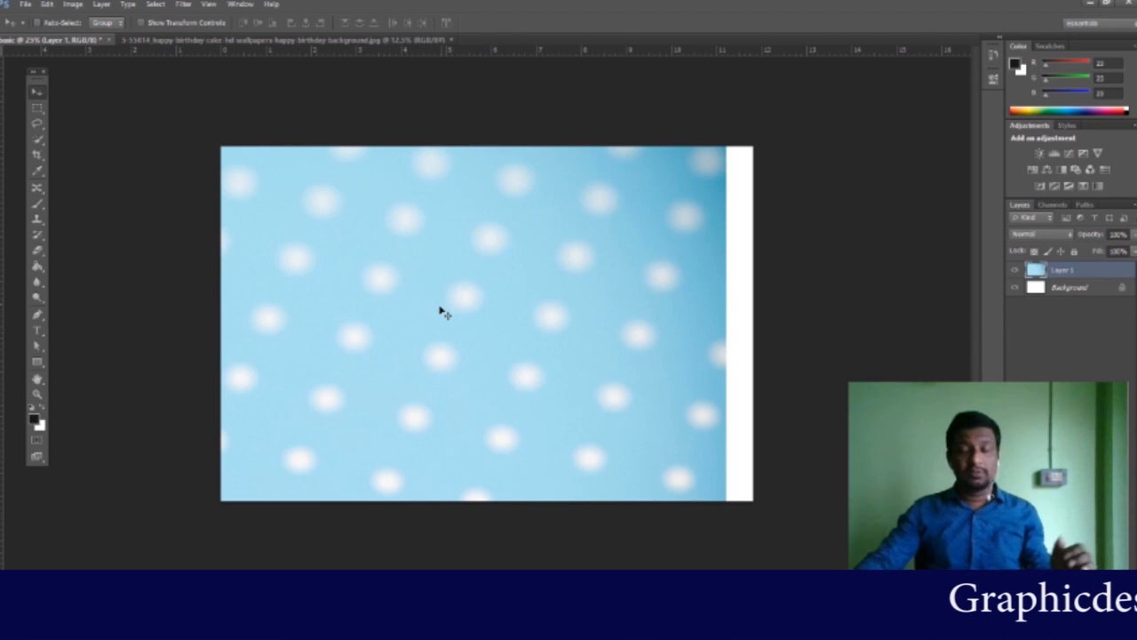
left_click_drag(444, 310, 495, 276)
left_click_drag(477, 318, 544, 318)
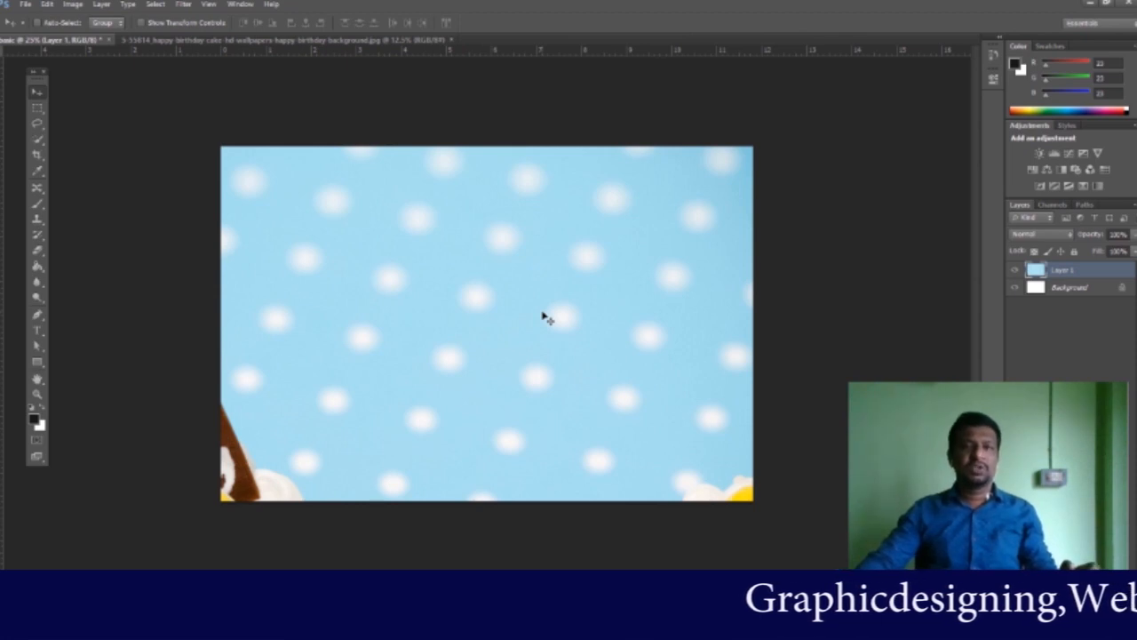
left_click(47, 5)
mouse_move(56, 307)
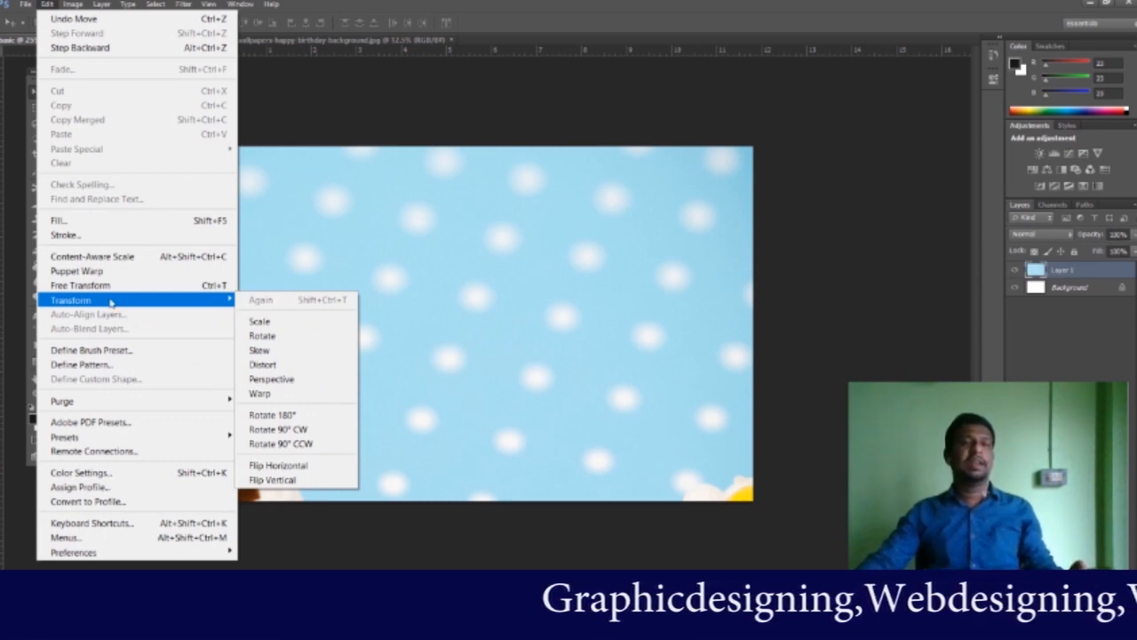
left_click(196, 286)
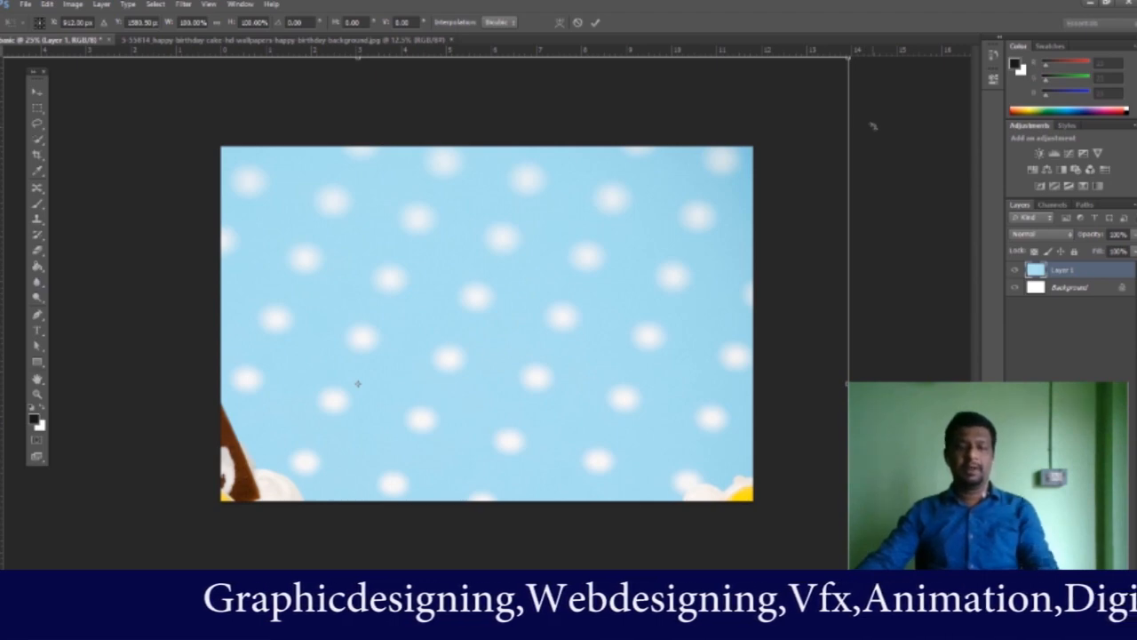
key("Return")
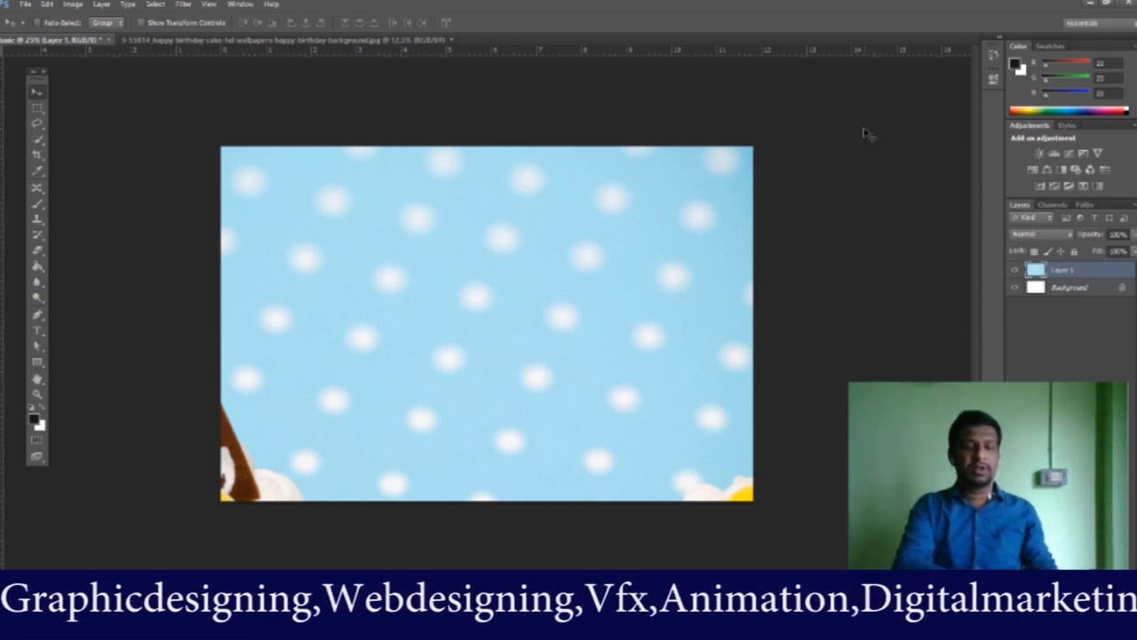
Step: Try to shrink Layer 1 disproportionately with Free Transform by squeezing its height and width, and undo the transformation
key("ctrl+t")
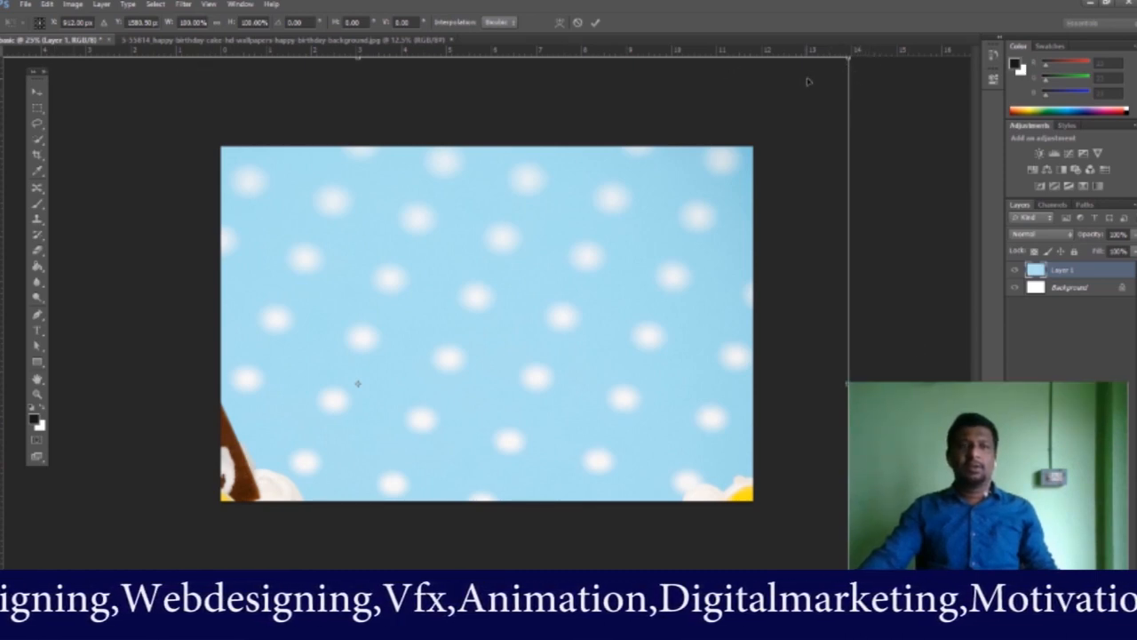
left_click_drag(848, 58, 488, 328)
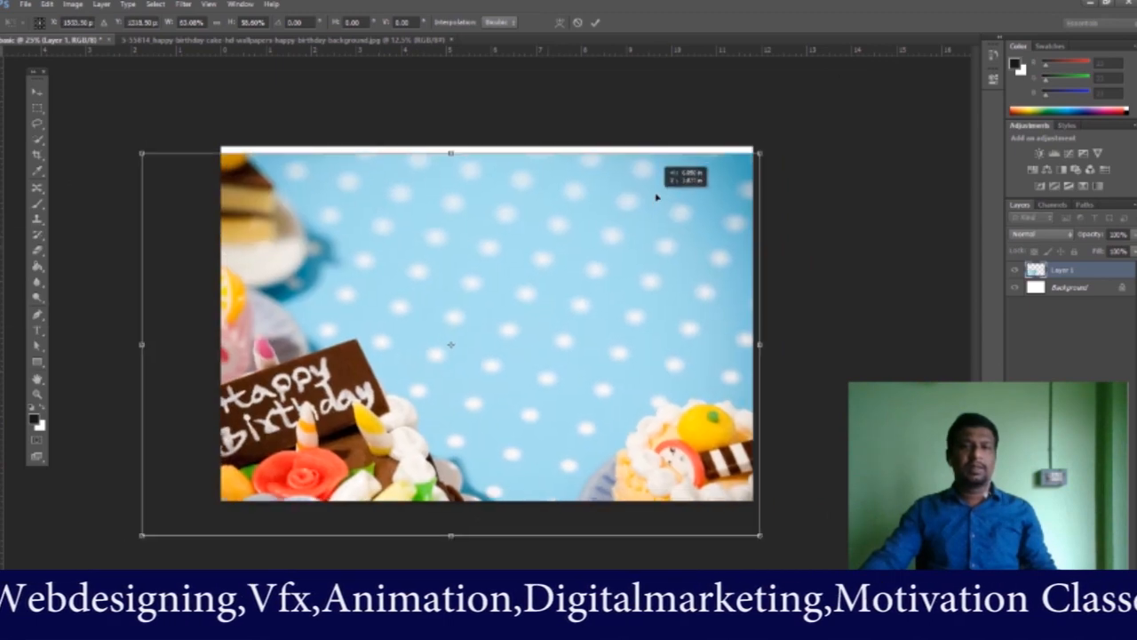
left_click_drag(761, 145, 745, 188)
left_click_drag(774, 272, 695, 269)
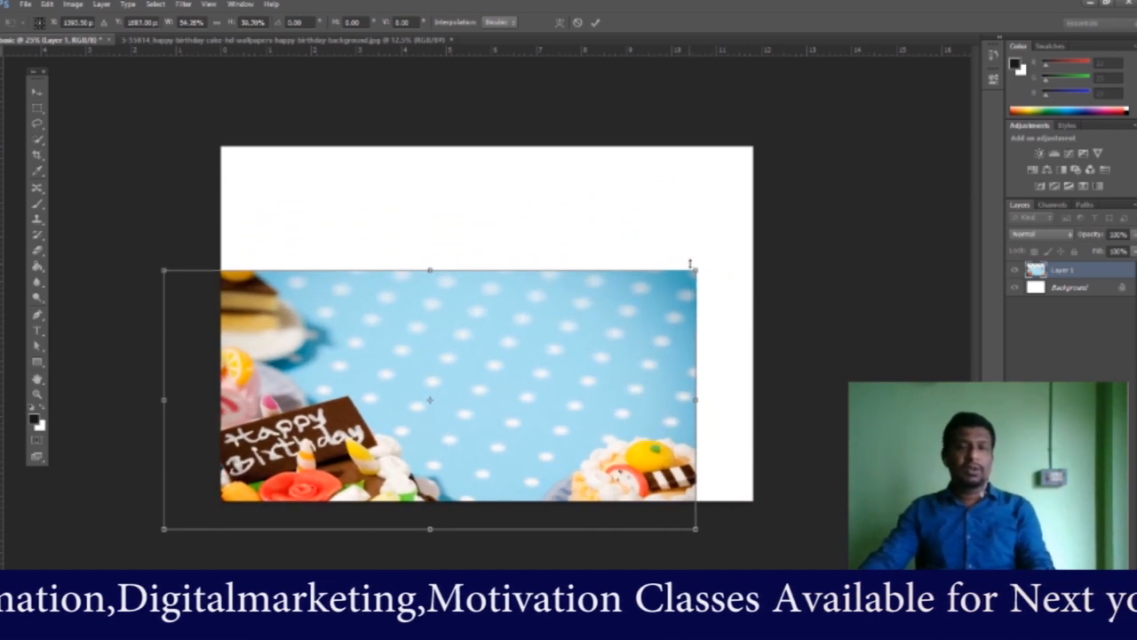
key("Return")
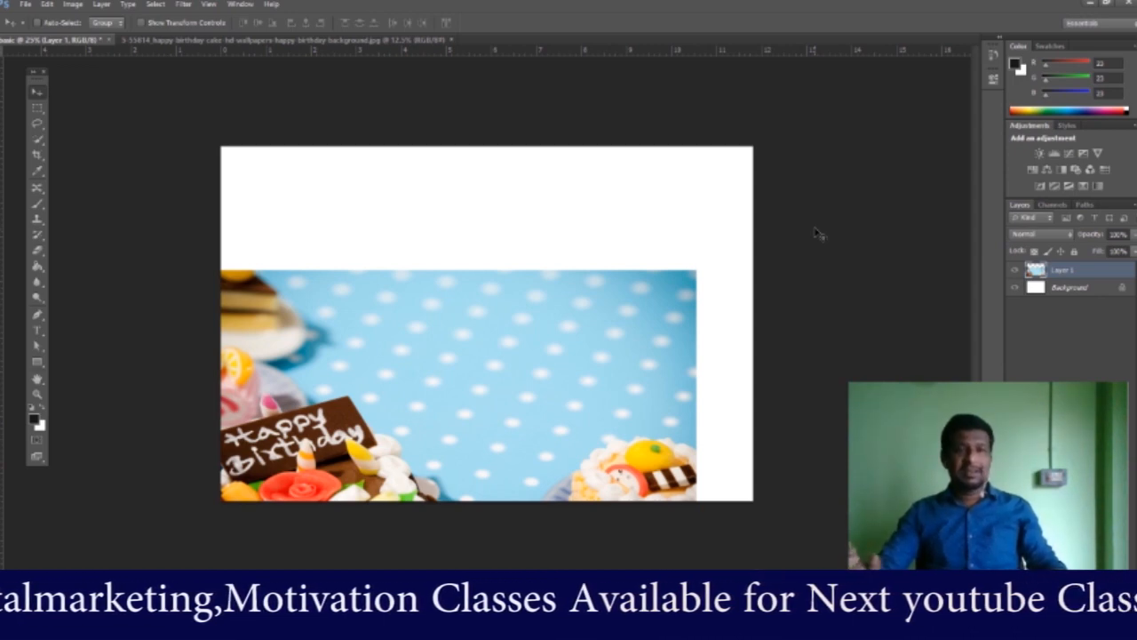
key("ctrl+z")
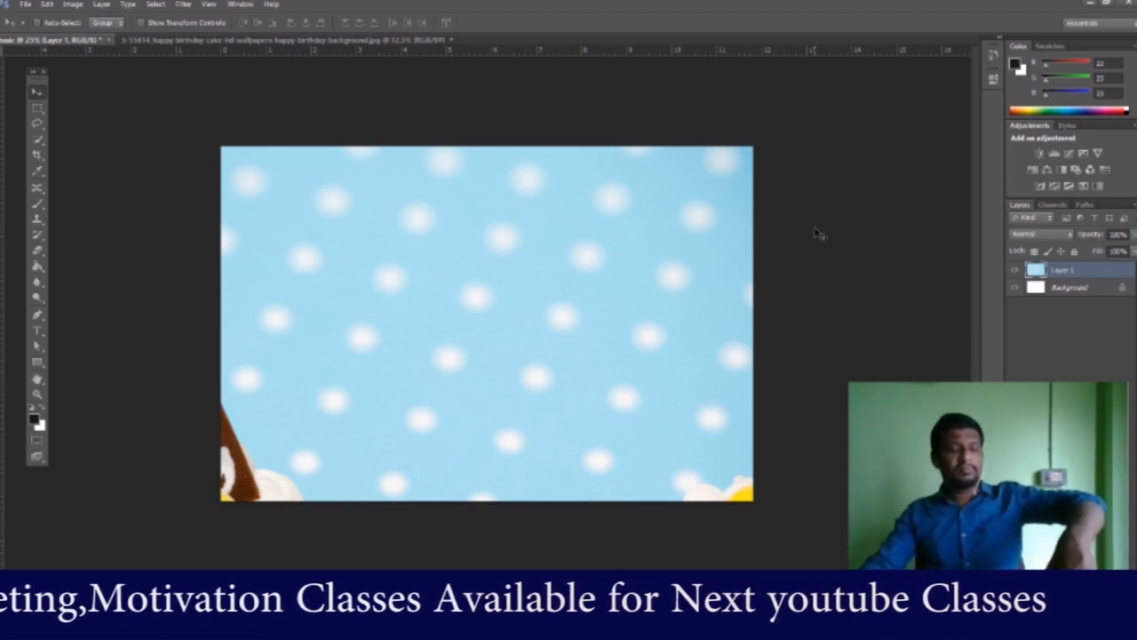
Step: Scale Layer 1 down proportionally to about 31.5% with Free Transform, and move it near the center of the canvas
key("ctrl+t")
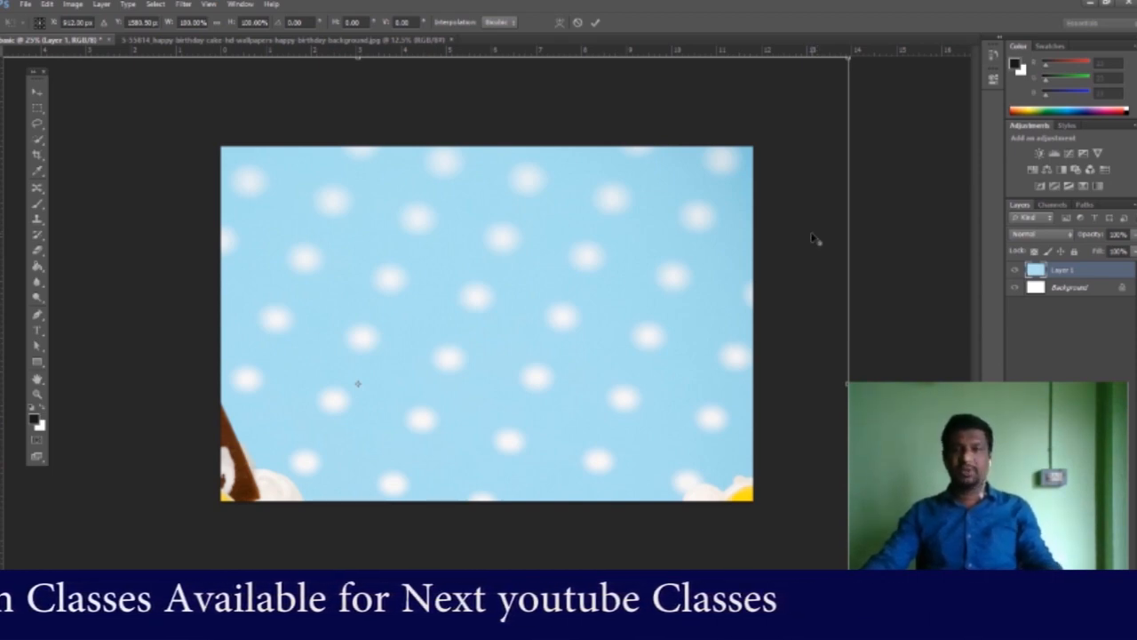
left_click_drag(848, 59, 514, 277)
left_click_drag(444, 325, 593, 249)
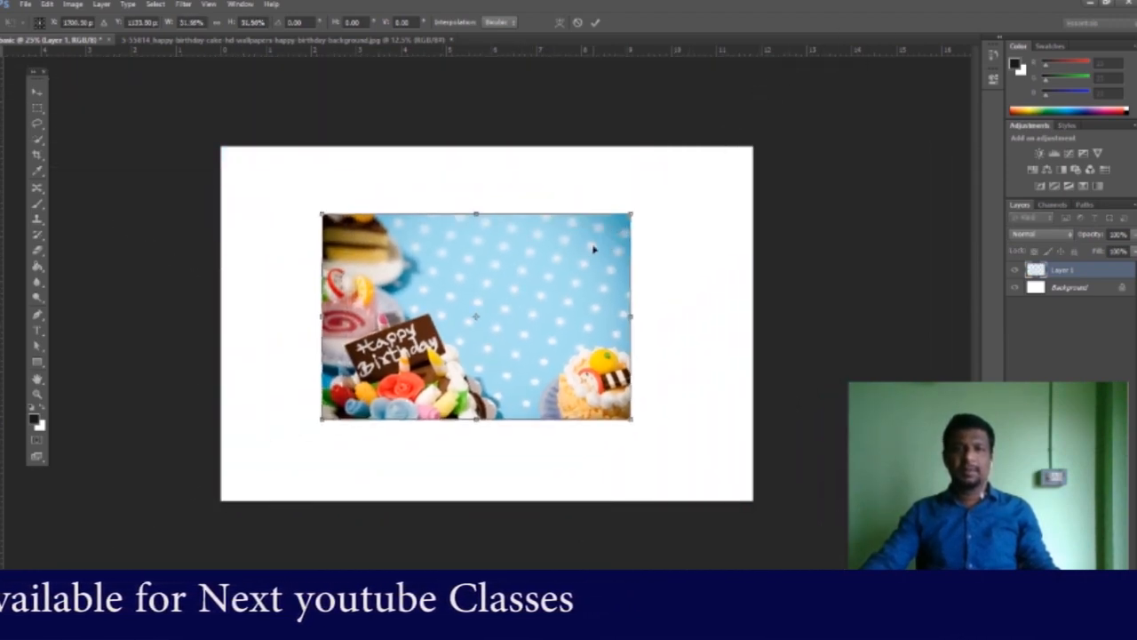
Step: Try scaling Layer 1 proportionally about its center and rotating it slightly clockwise, undoing each rotation
left_click_drag(630, 212, 700, 210)
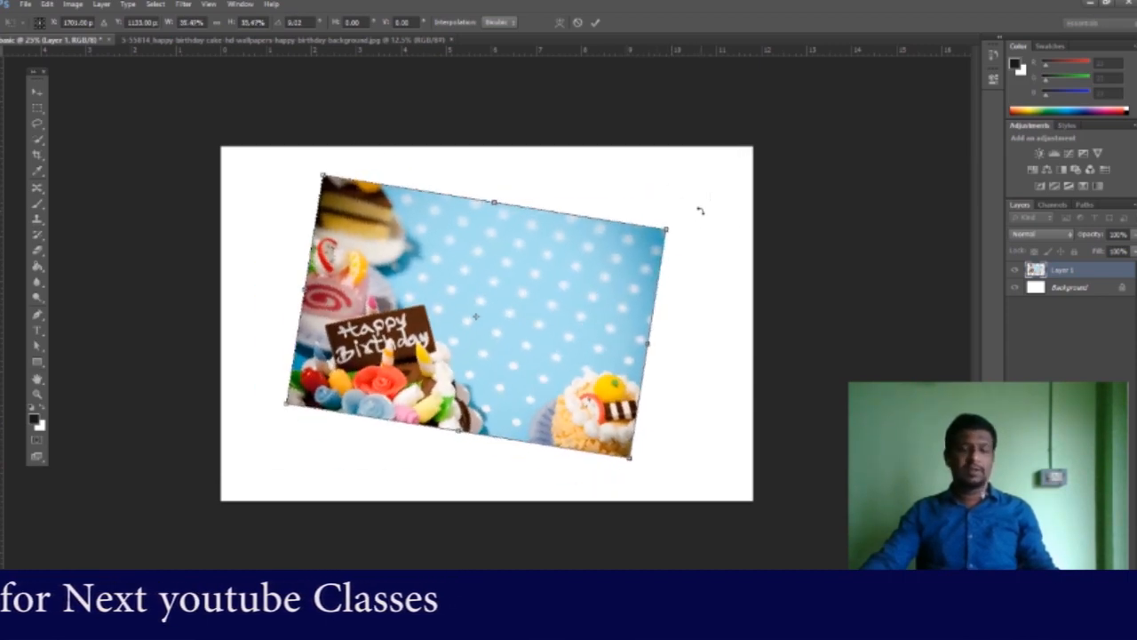
key("ctrl+z")
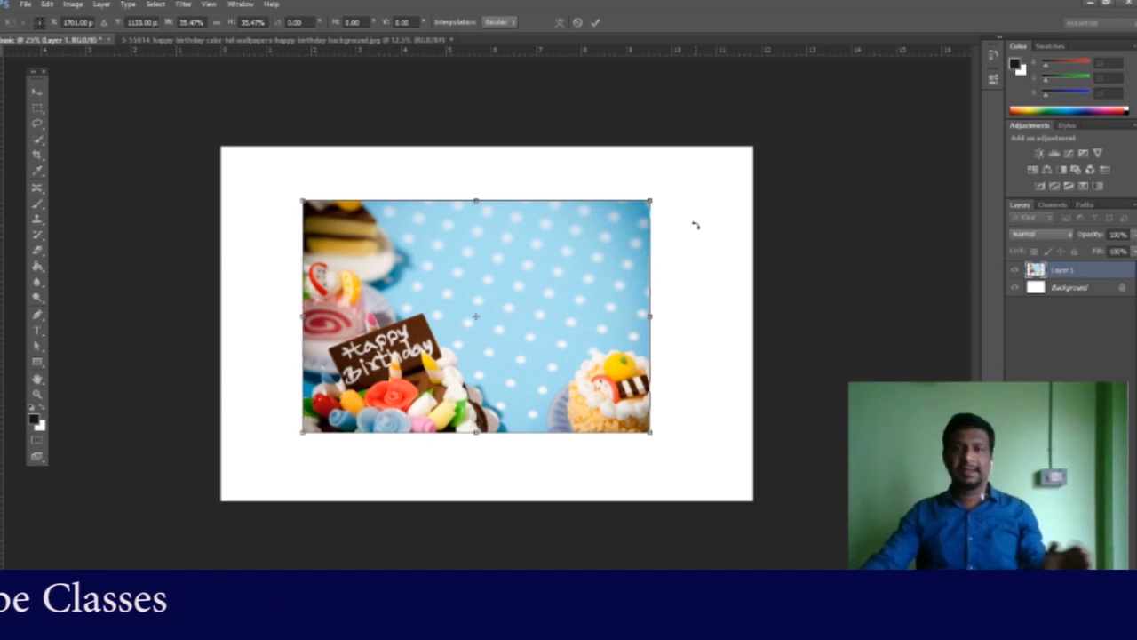
left_click_drag(650, 200, 677, 287)
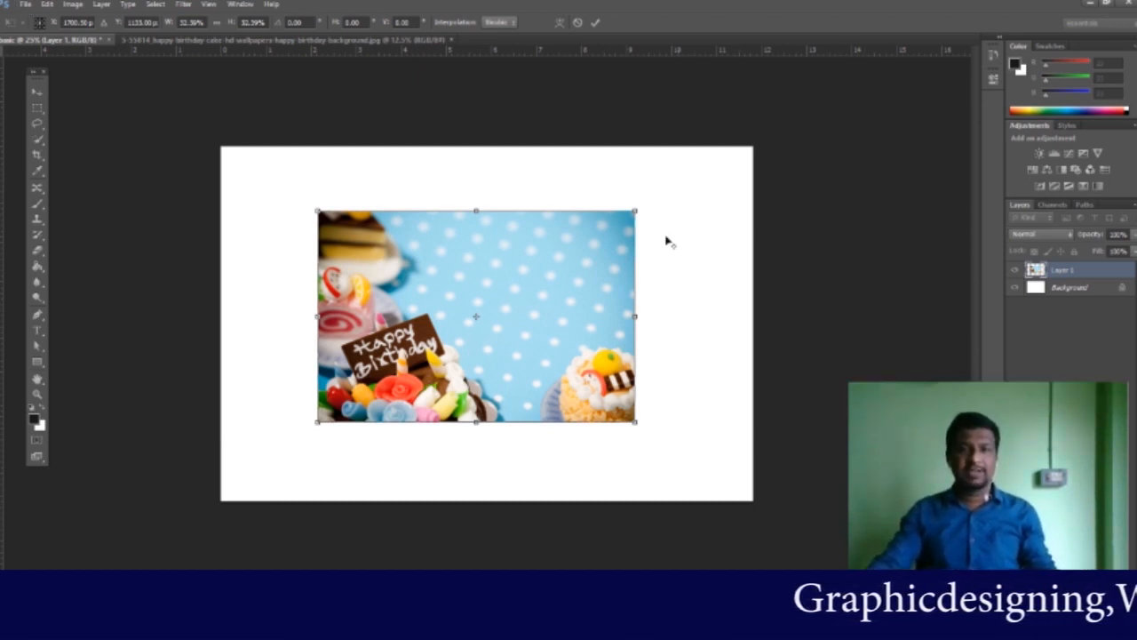
left_click_drag(634, 210, 749, 325)
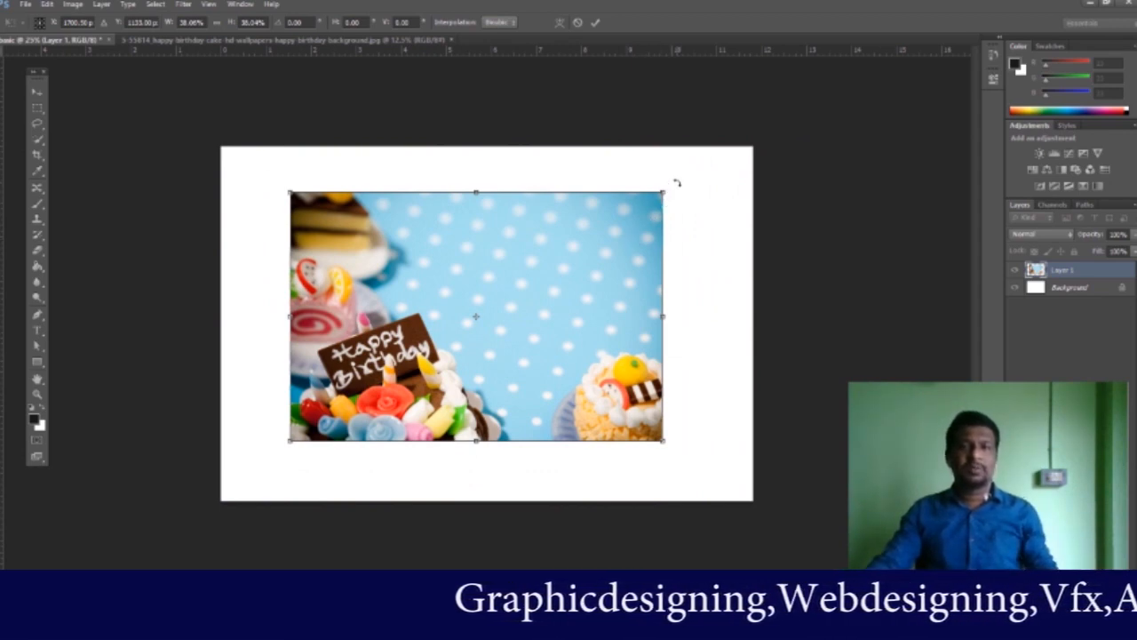
left_click_drag(676, 182, 691, 206)
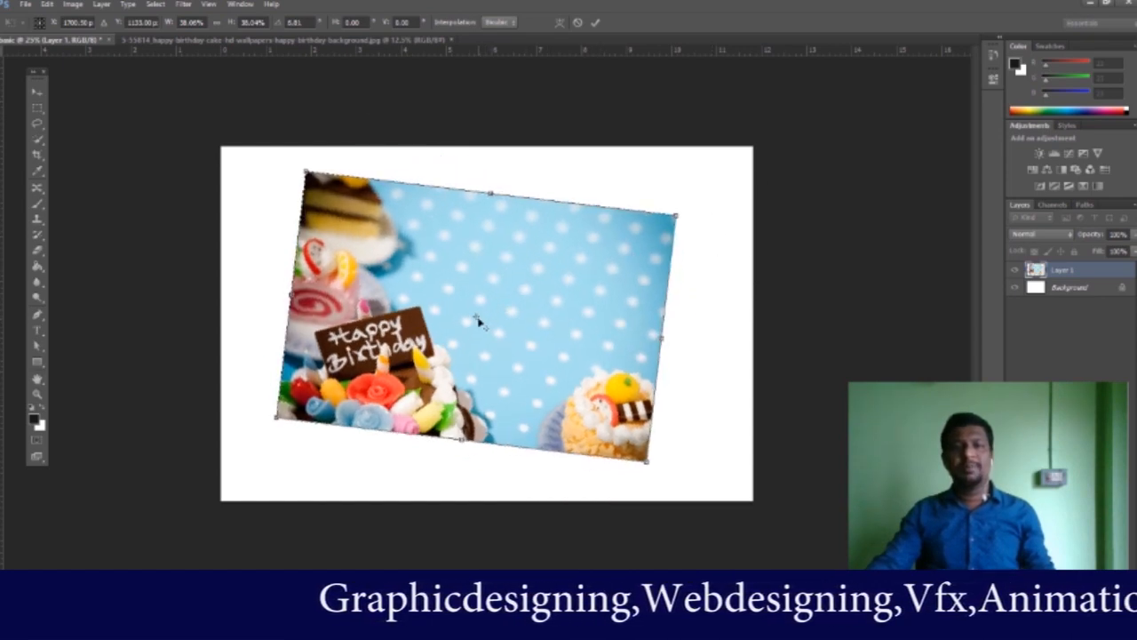
key("ctrl+z")
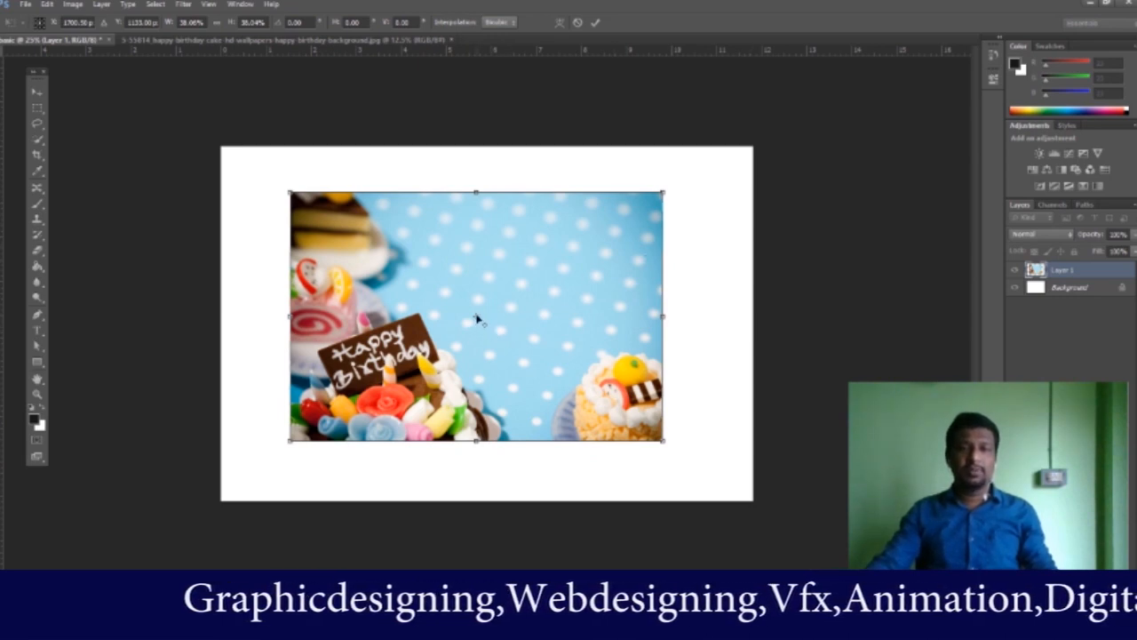
Step: Enlarge Layer 1 proportionally from its center, leaving a white border all around, and apply the transformation
left_click_drag(662, 191, 717, 224)
key("Return")
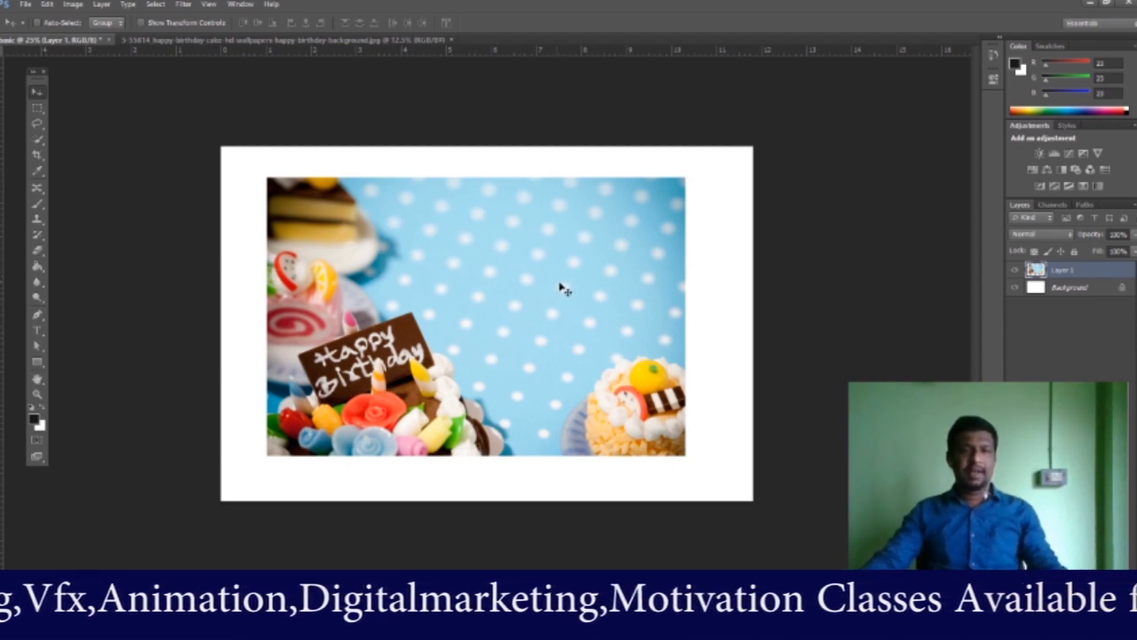
Step: Select Layer 1 from the canvas and move the image slightly left and down within the white document
right_click(464, 206)
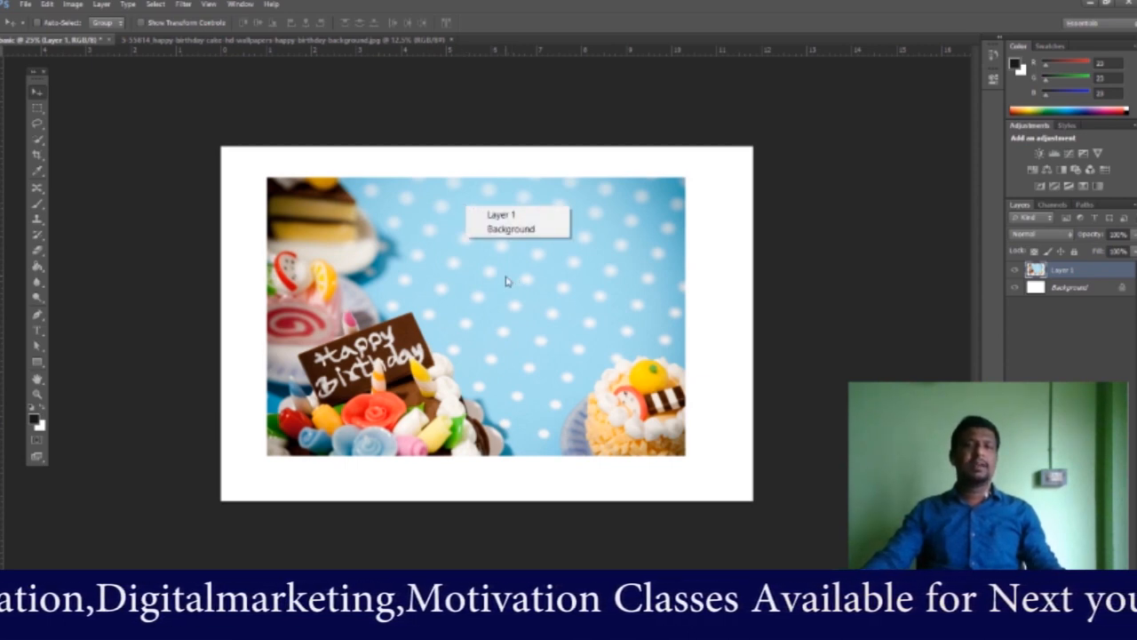
left_click(504, 219)
left_click_drag(512, 239, 445, 337)
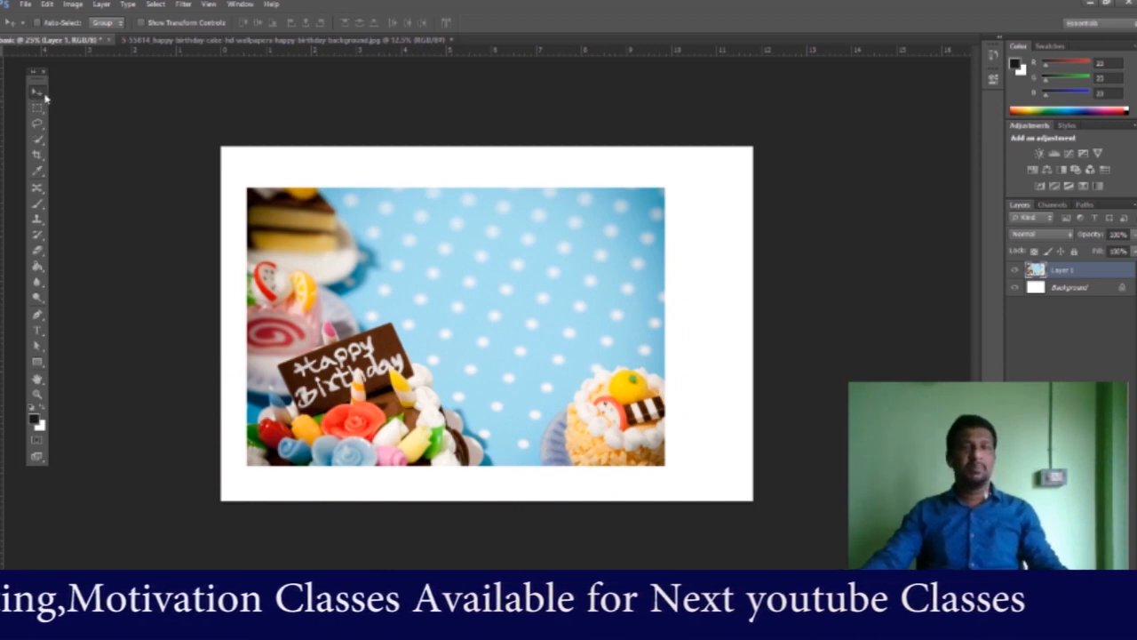
mouse_move(426, 332)
left_mouse_down()
mouse_move(411, 309)
mouse_move(506, 317)
mouse_move(435, 313)
left_mouse_up()
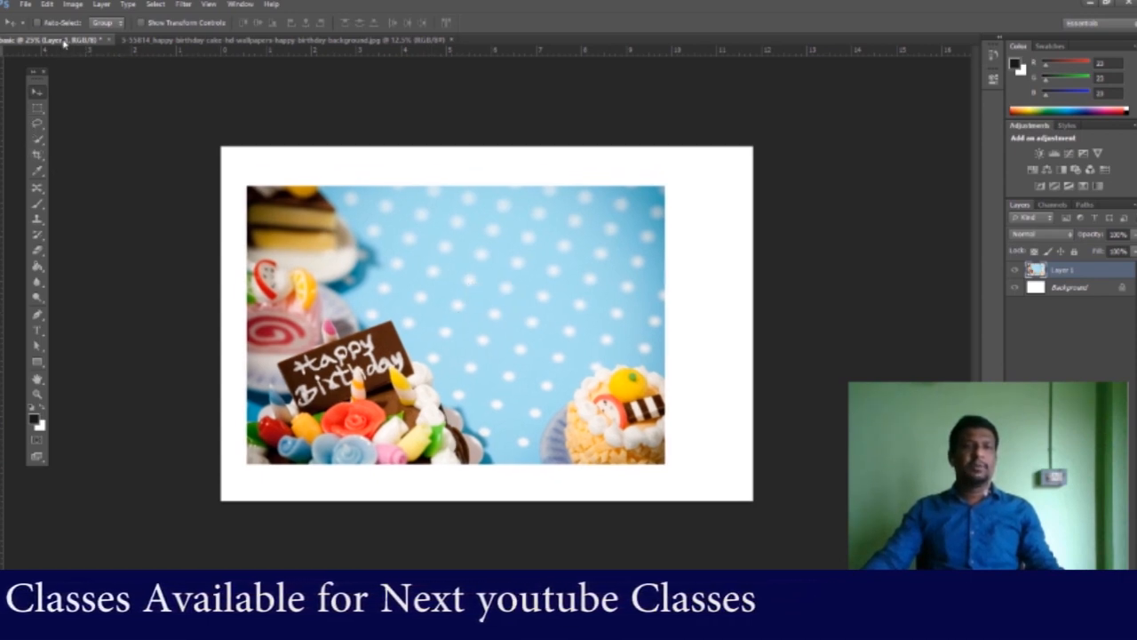
Step: Switch to the birthday cake image and outline the "Happy Birthday" plaque with the Rectangular Marquee Tool
left_click(213, 40)
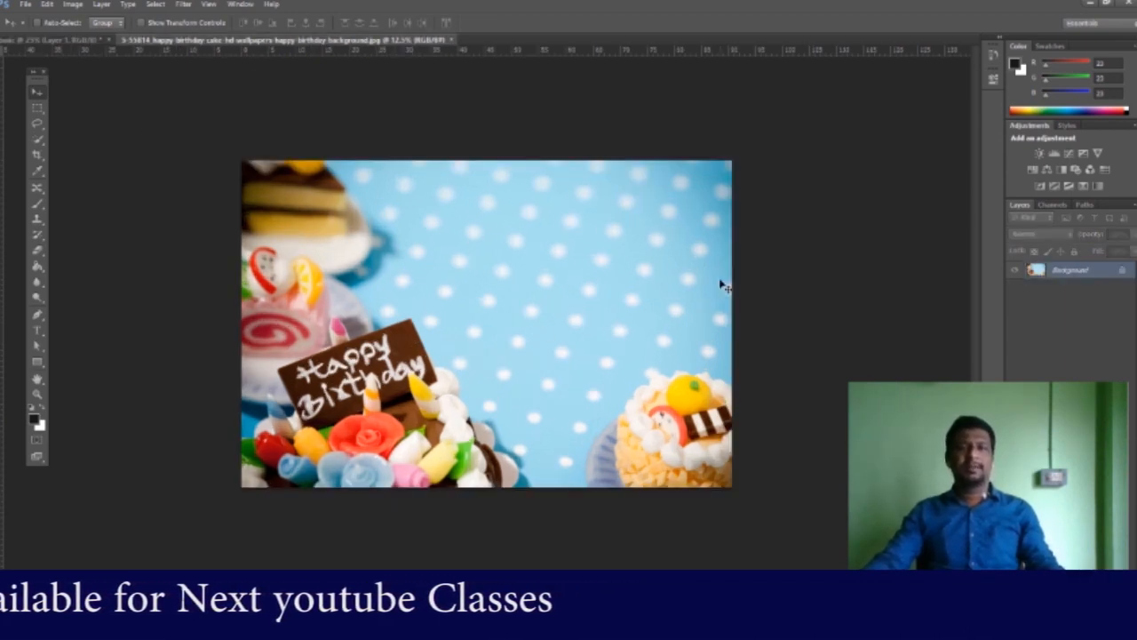
left_click(37, 110)
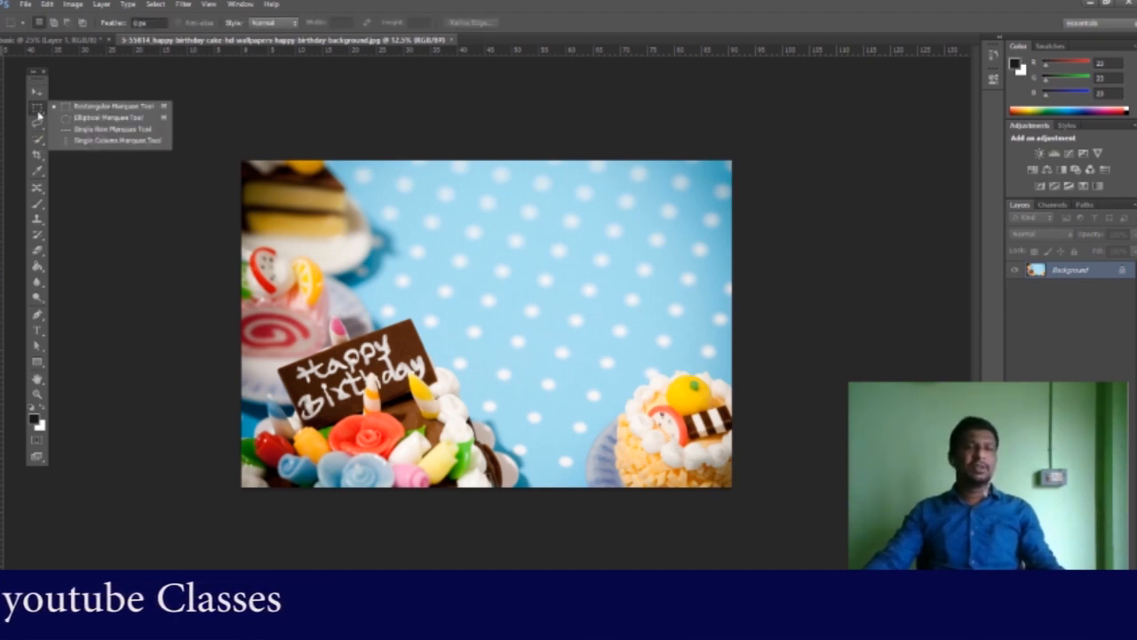
left_click(100, 108)
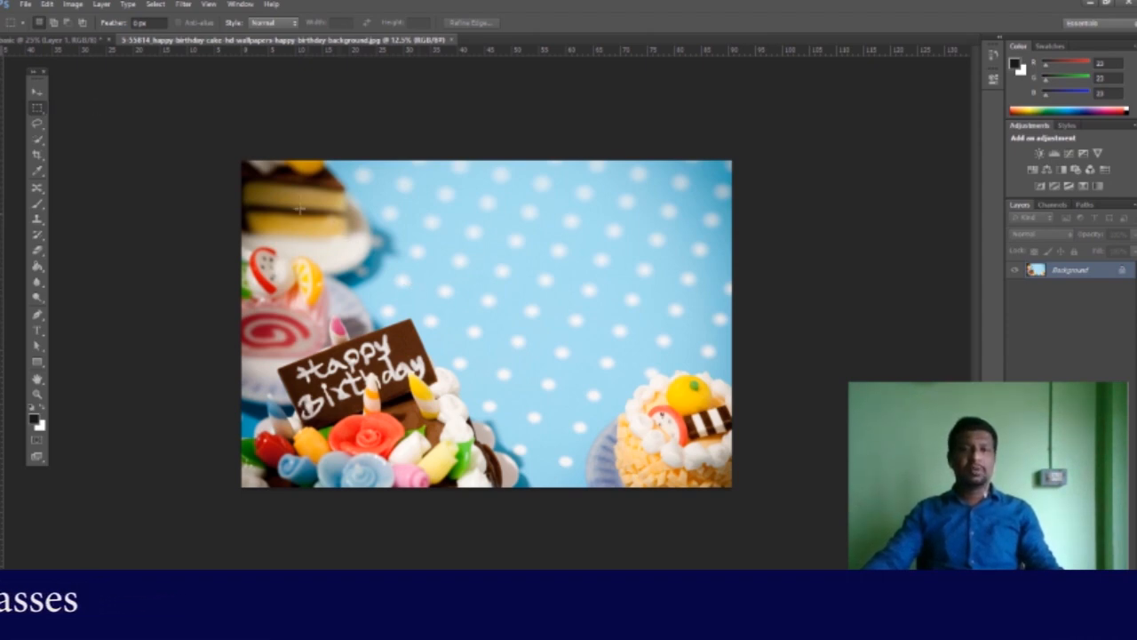
left_click_drag(268, 323, 440, 421)
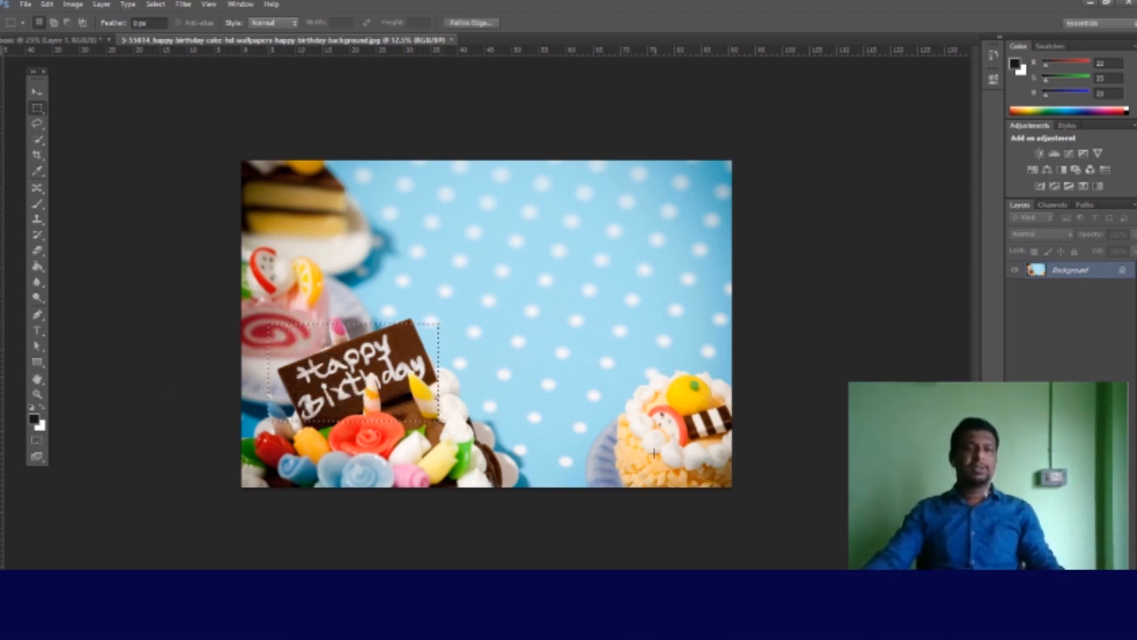
Step: Try placing the selected plaque area in the basic document over Layer 1 with the Move tool, and delete the resulting layer
left_click(39, 96)
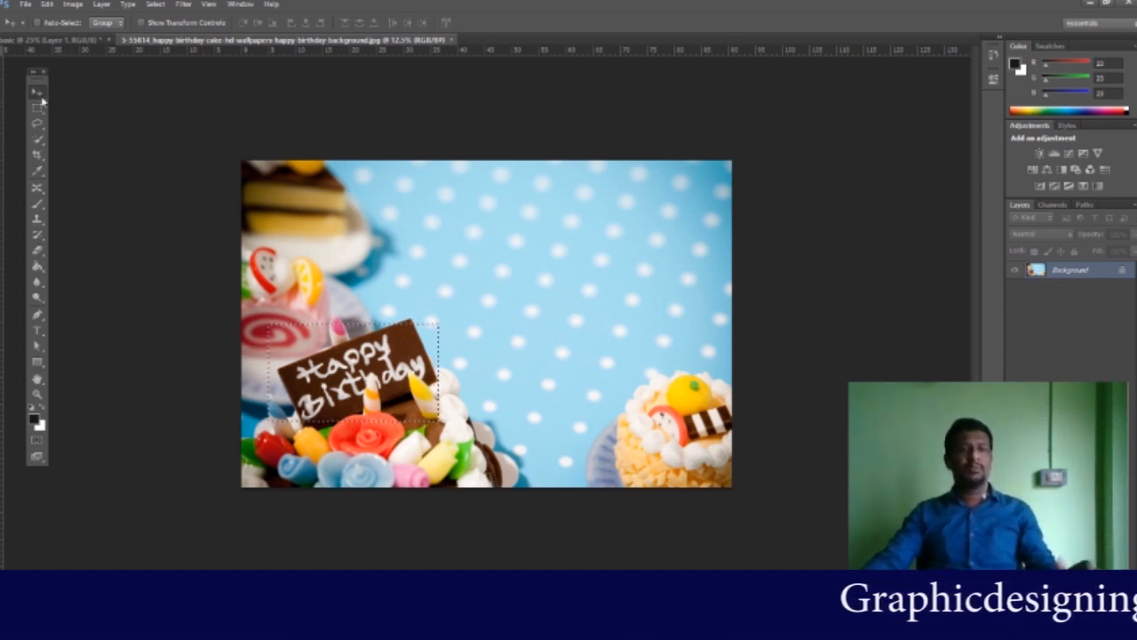
left_click_drag(322, 335, 536, 185)
left_click_drag(756, 350, 614, 237)
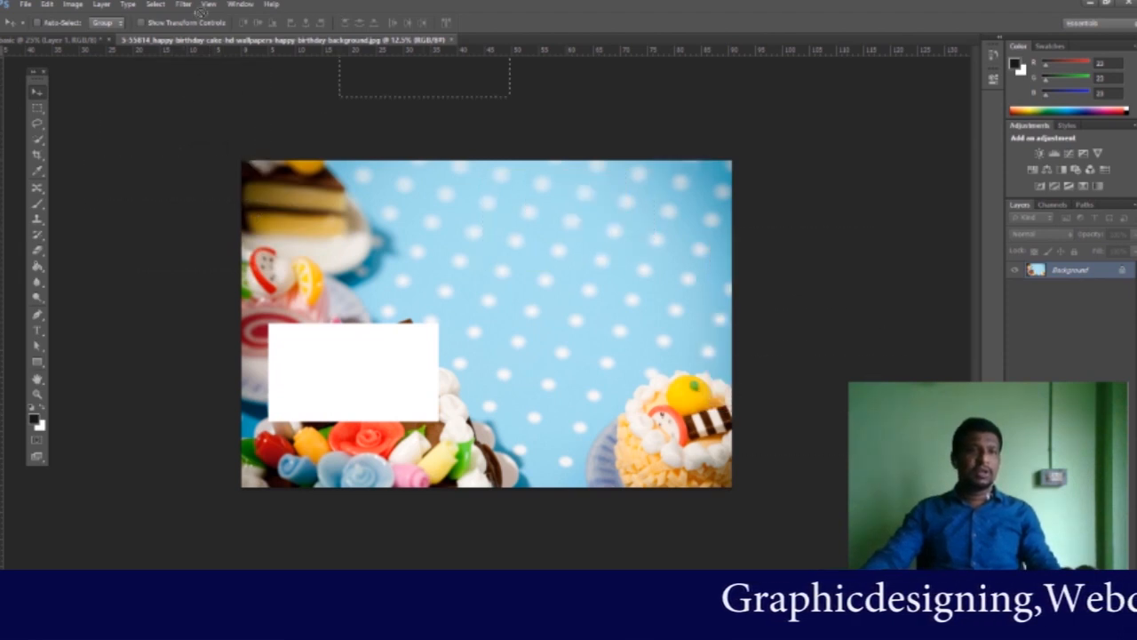
left_click(102, 43)
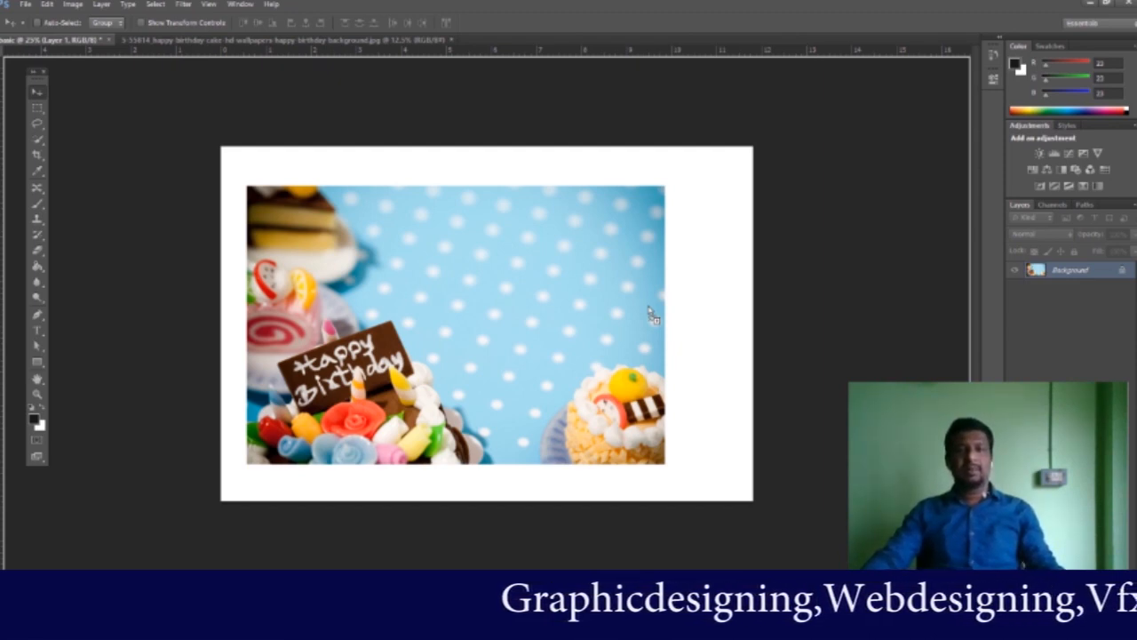
left_click_drag(653, 315, 650, 310)
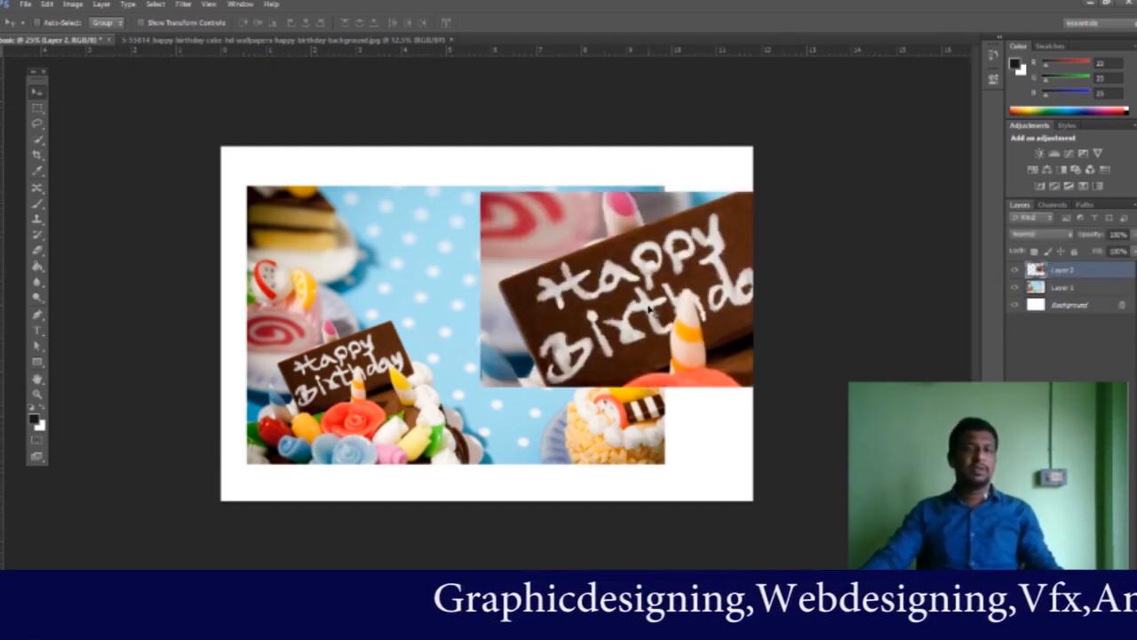
left_click_drag(673, 282, 436, 403)
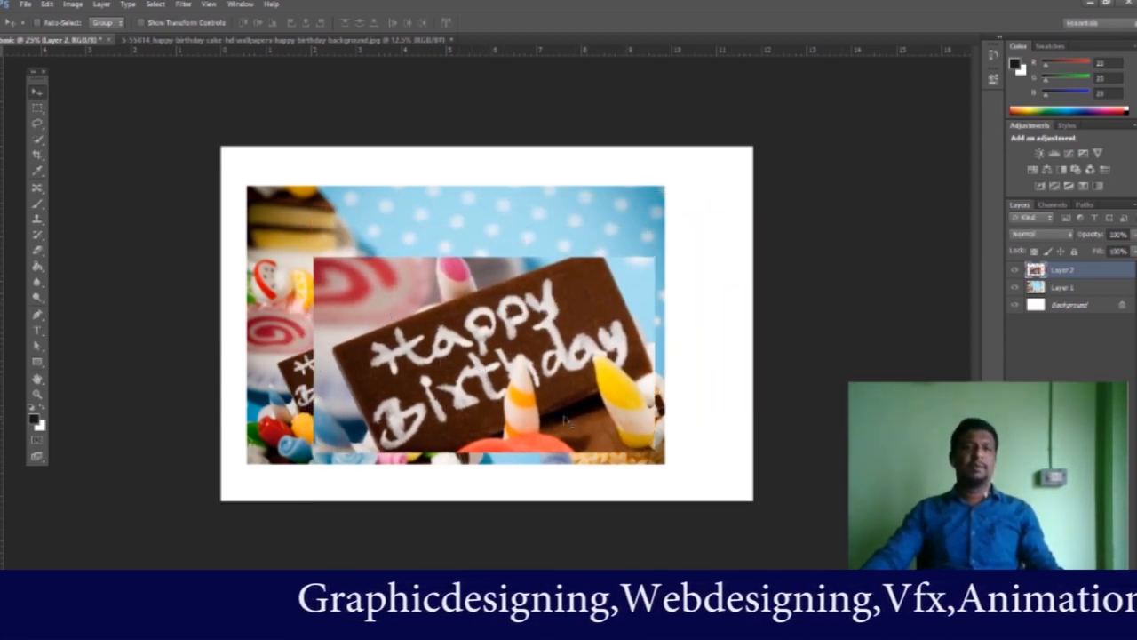
left_click_drag(507, 408, 462, 366)
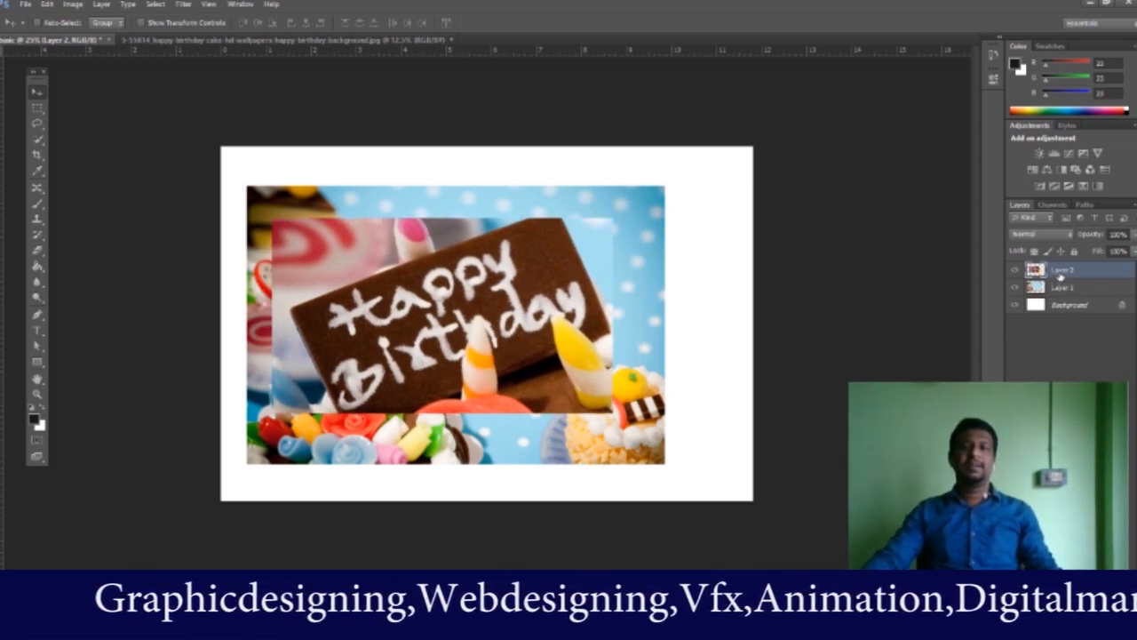
key("Delete")
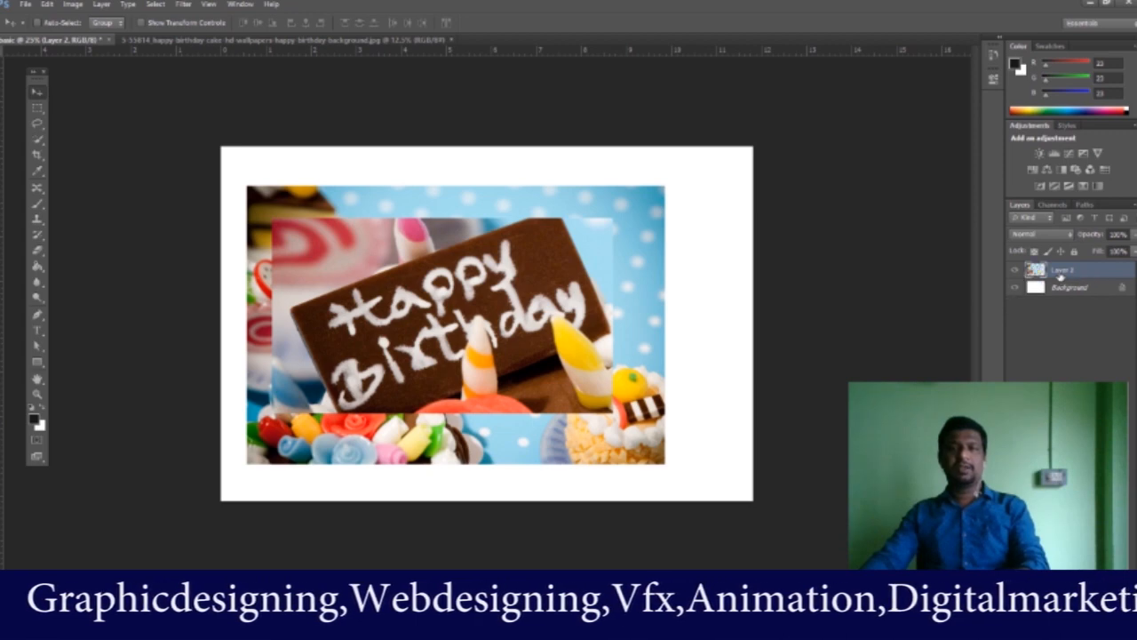
Step: Return to the birthday cake image and make a larger rectangular selection covering most of its lower part
left_click(226, 42)
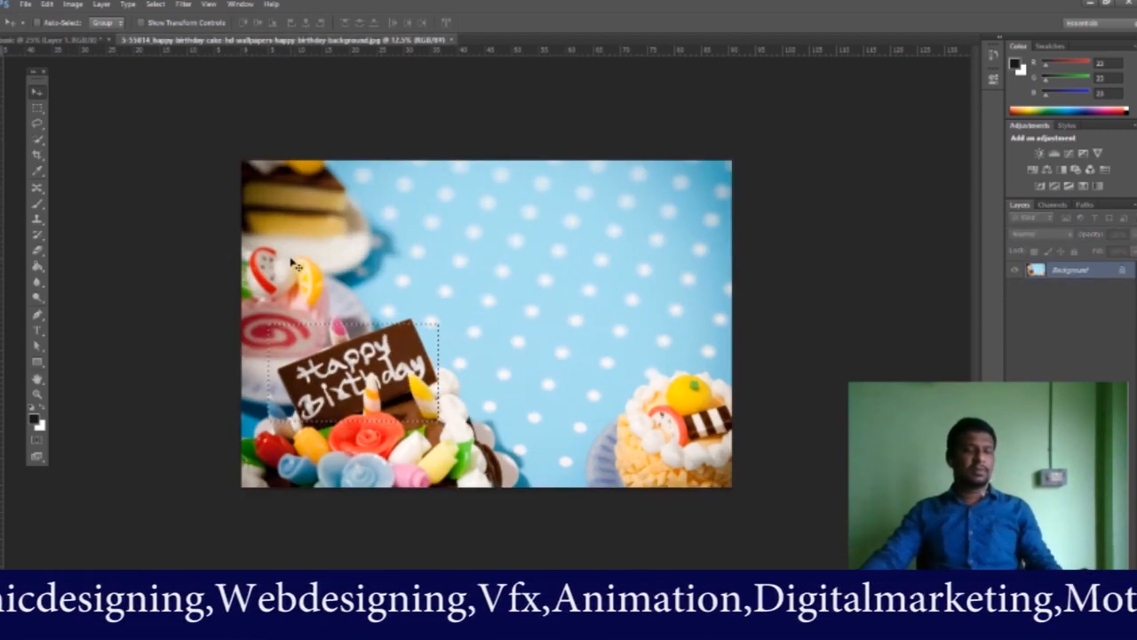
left_click(36, 106)
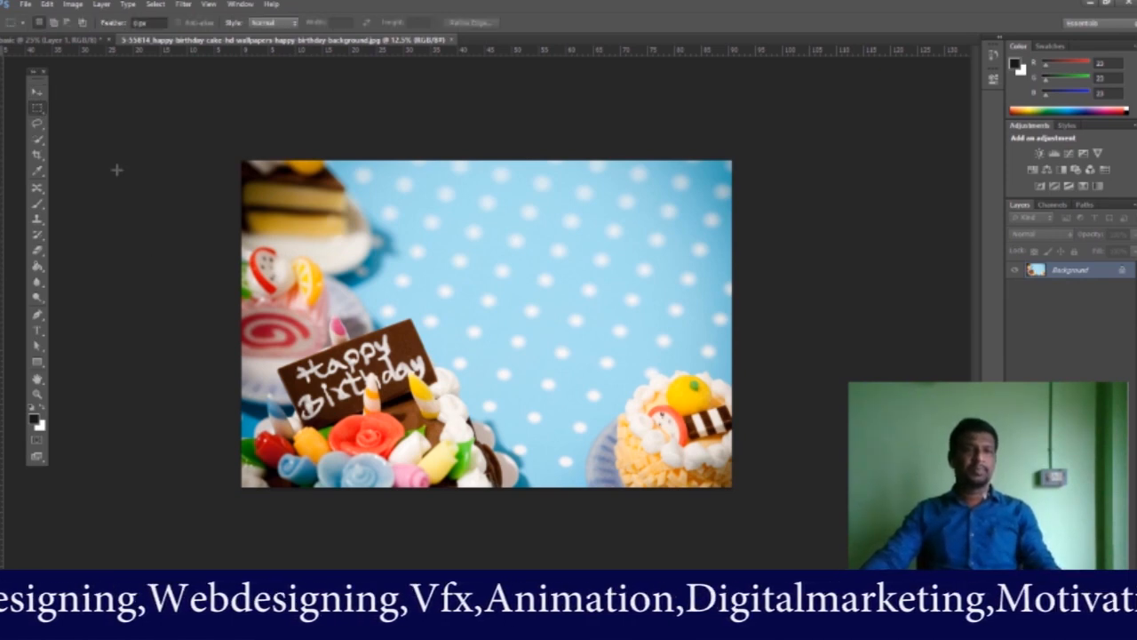
left_click_drag(264, 239, 707, 484)
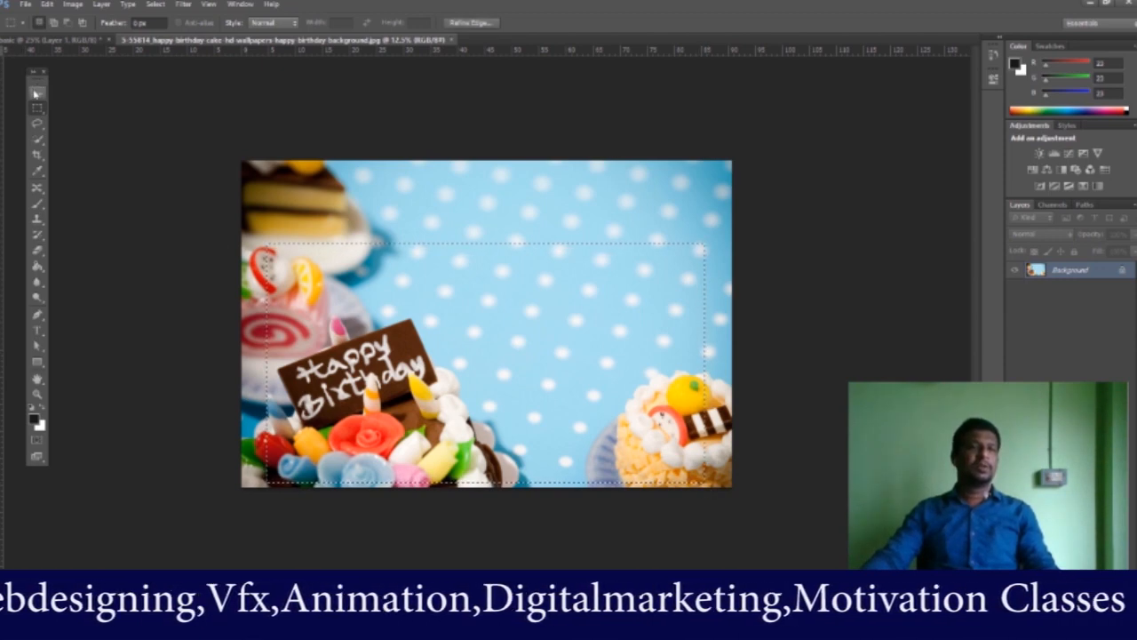
Step: Move the larger selected area into the basic document and reposition it over Layer 1
left_click(36, 92)
mouse_move(475, 275)
left_mouse_down()
mouse_move(462, 195)
mouse_move(204, 138)
mouse_move(71, 43)
mouse_move(46, 46)
mouse_move(490, 288)
left_mouse_up()
key("ctrl+v")
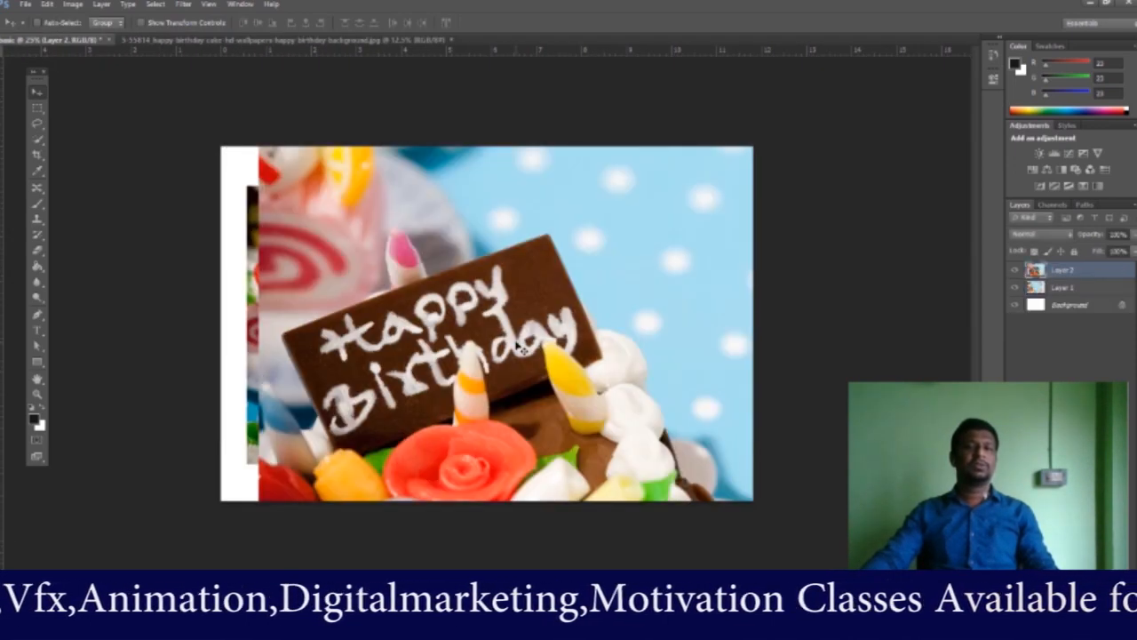
left_click_drag(461, 355, 735, 295)
left_click_drag(288, 292, 399, 270)
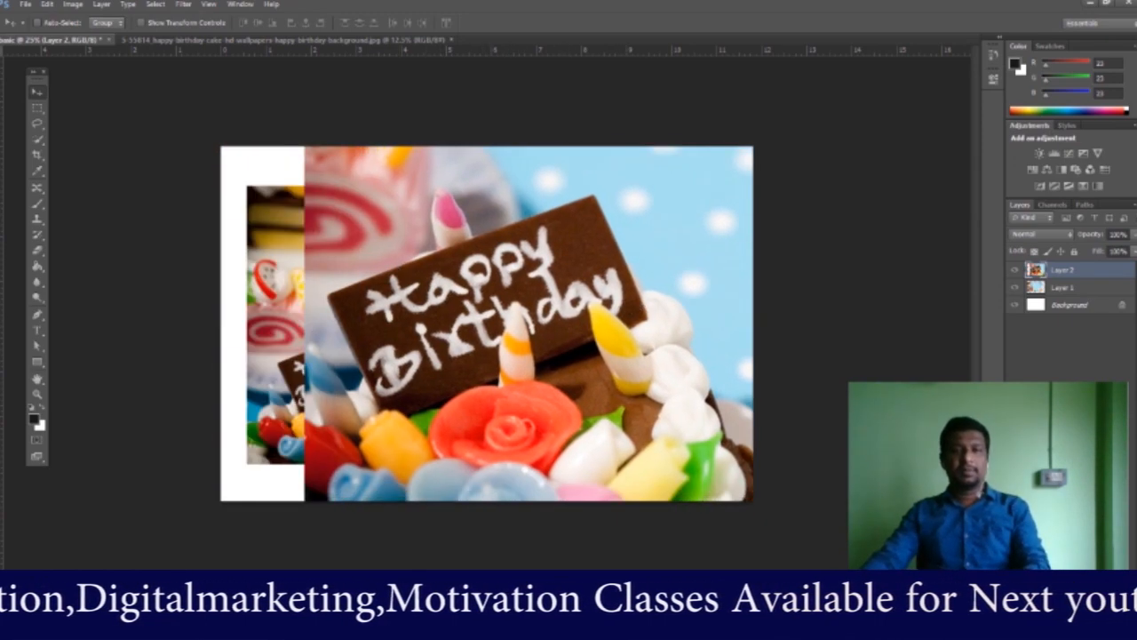
Step: Hide and show Layer 2, and delete it from the basic document
left_click(1016, 270)
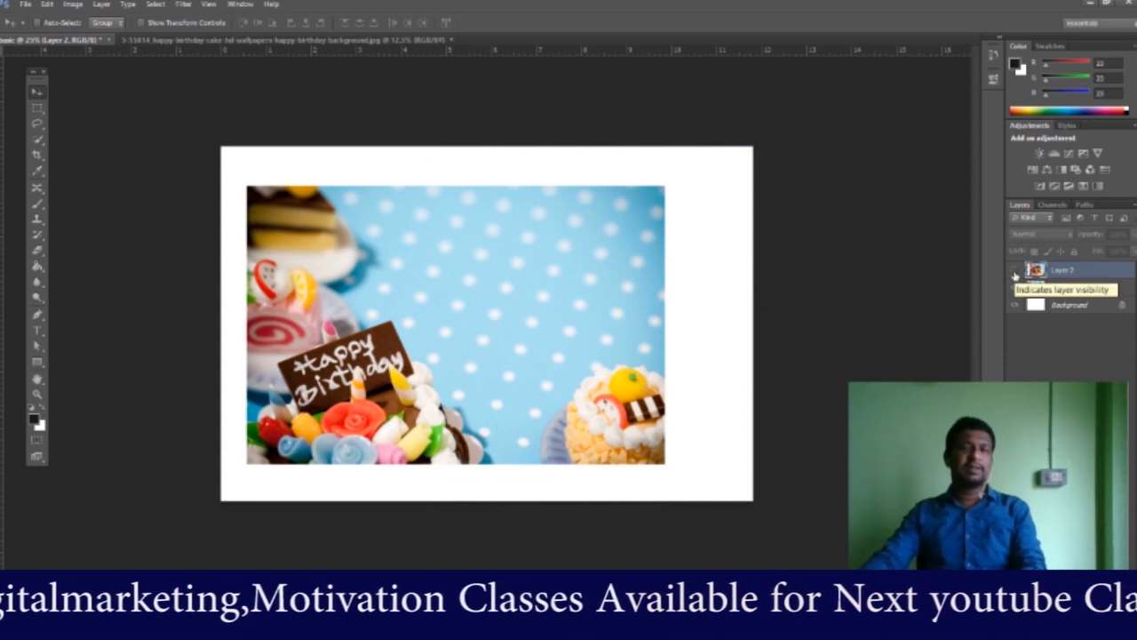
left_click(1016, 271)
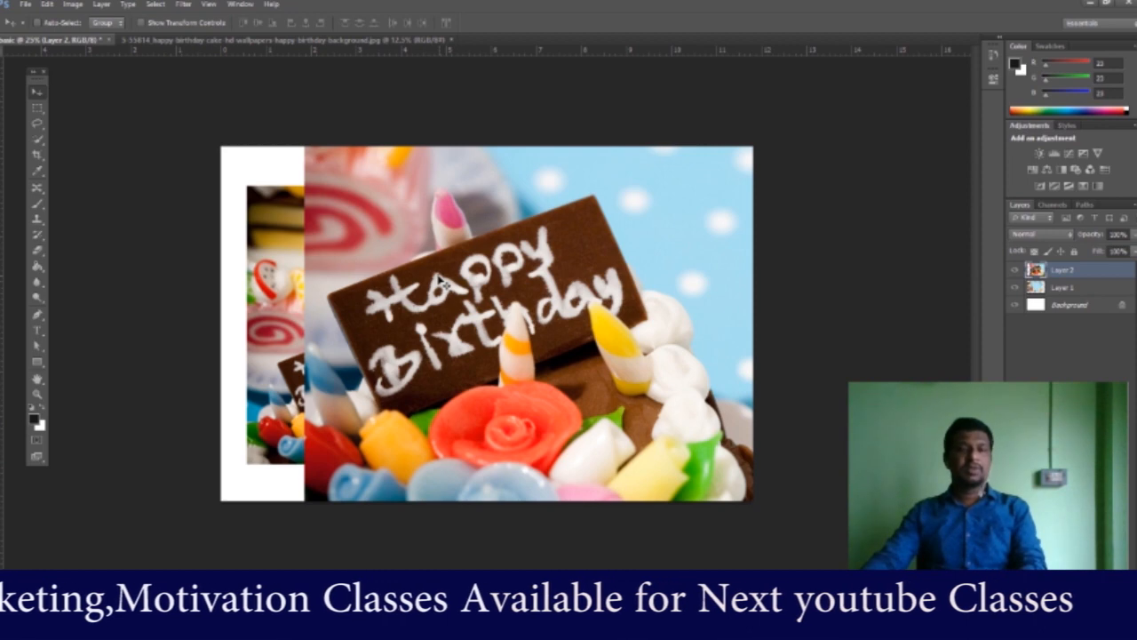
key("Delete")
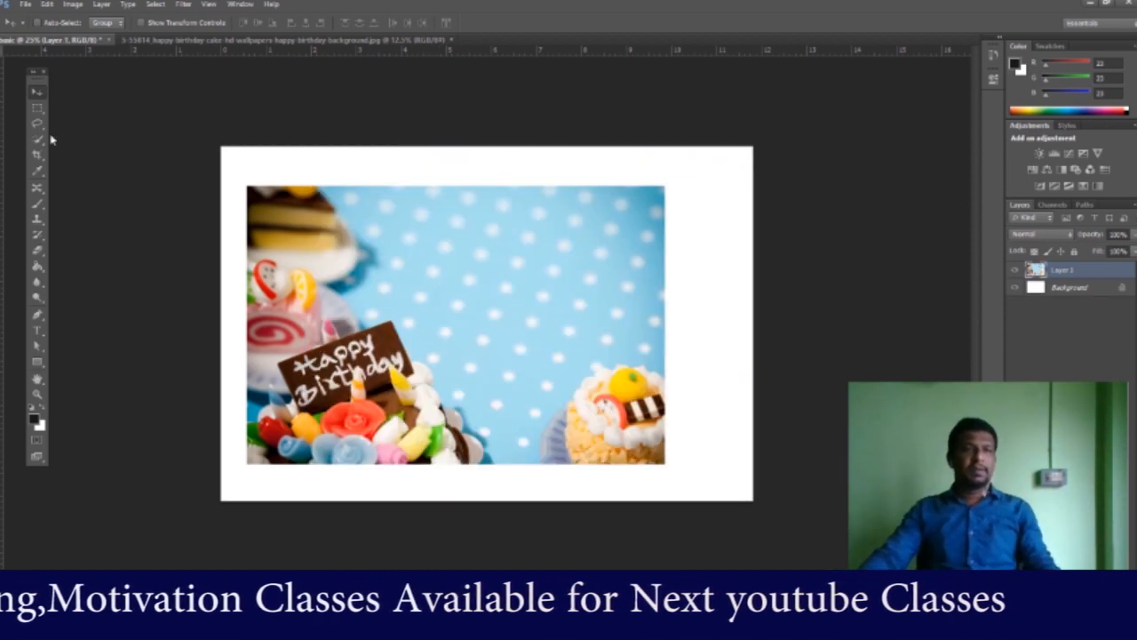
Step: Deselect the rectangle in the birthday cake image and draw a nearly circular selection around the plaque with the Elliptical Marquee Tool
left_click(167, 41)
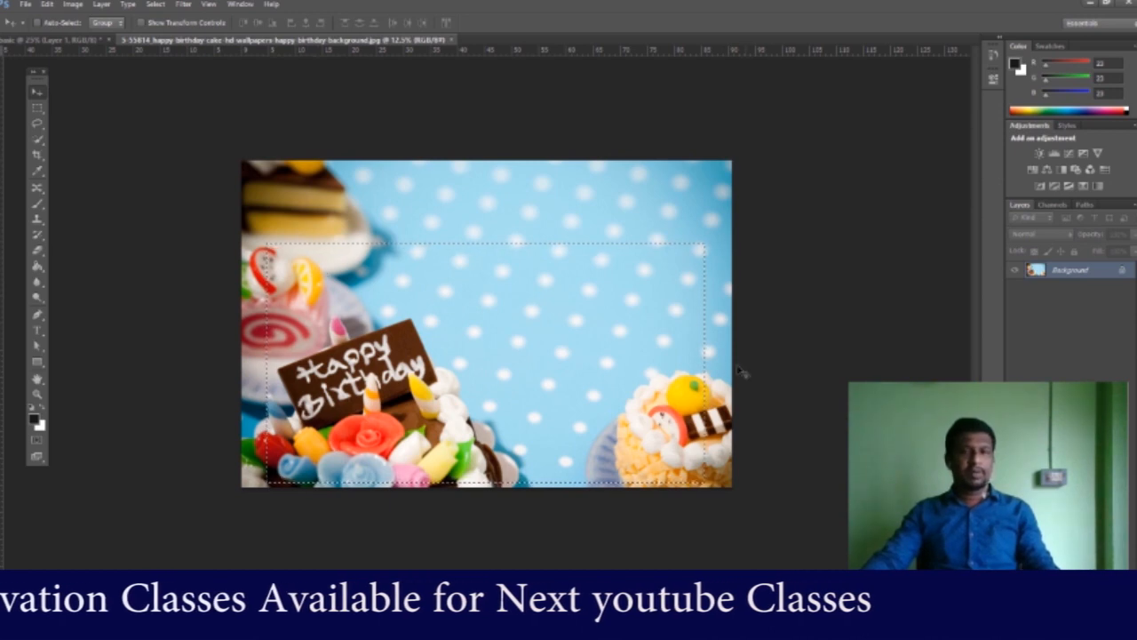
left_click(156, 5)
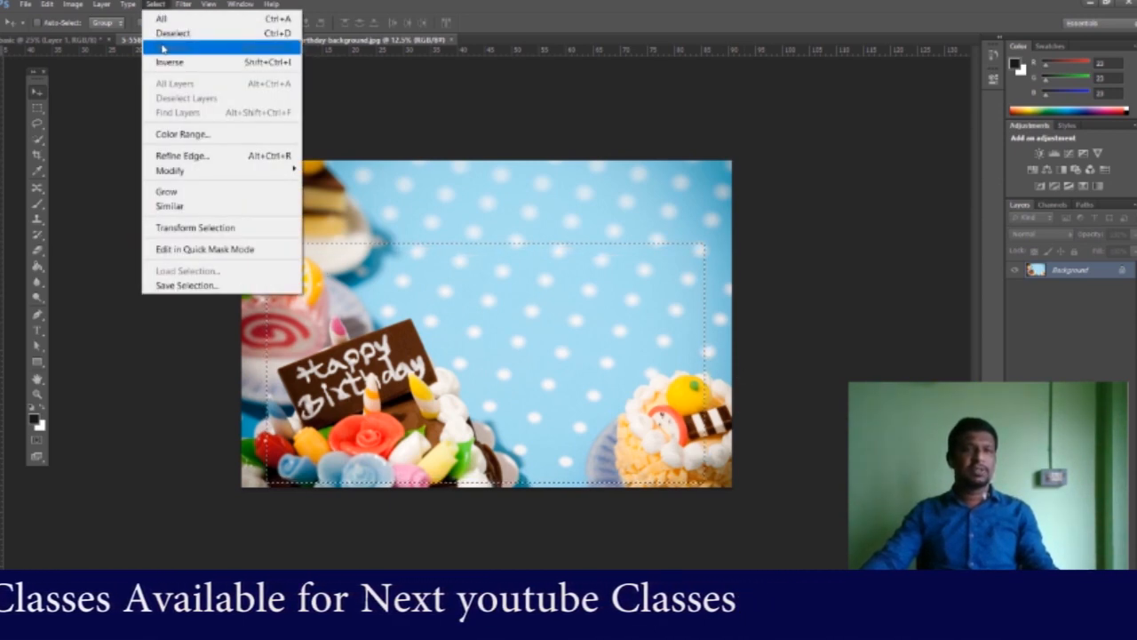
left_click(173, 33)
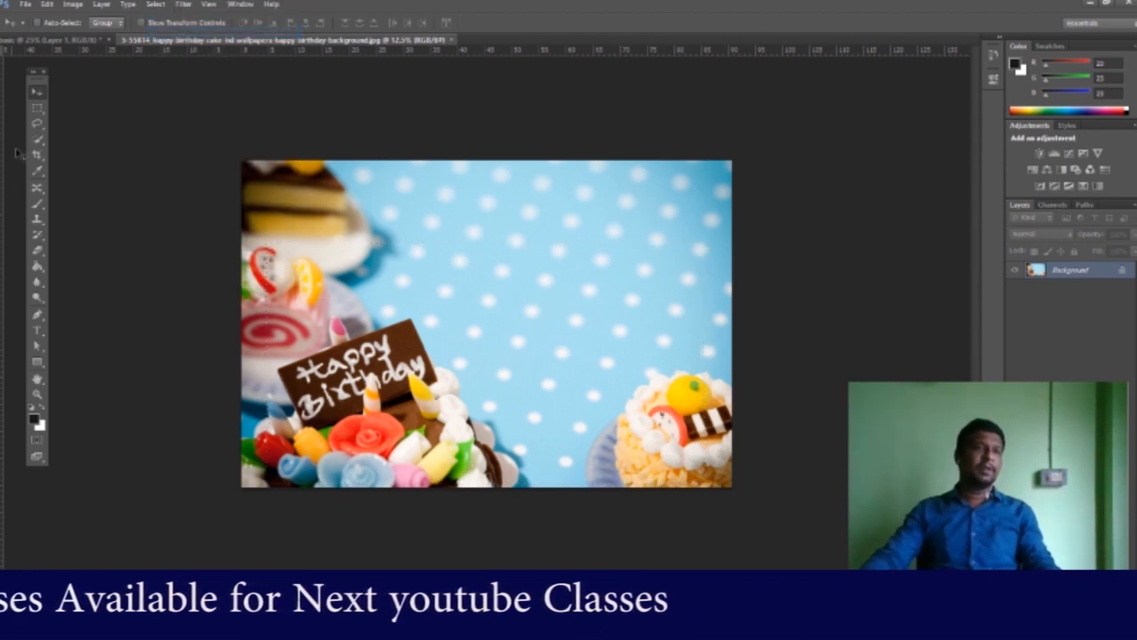
left_click(34, 111)
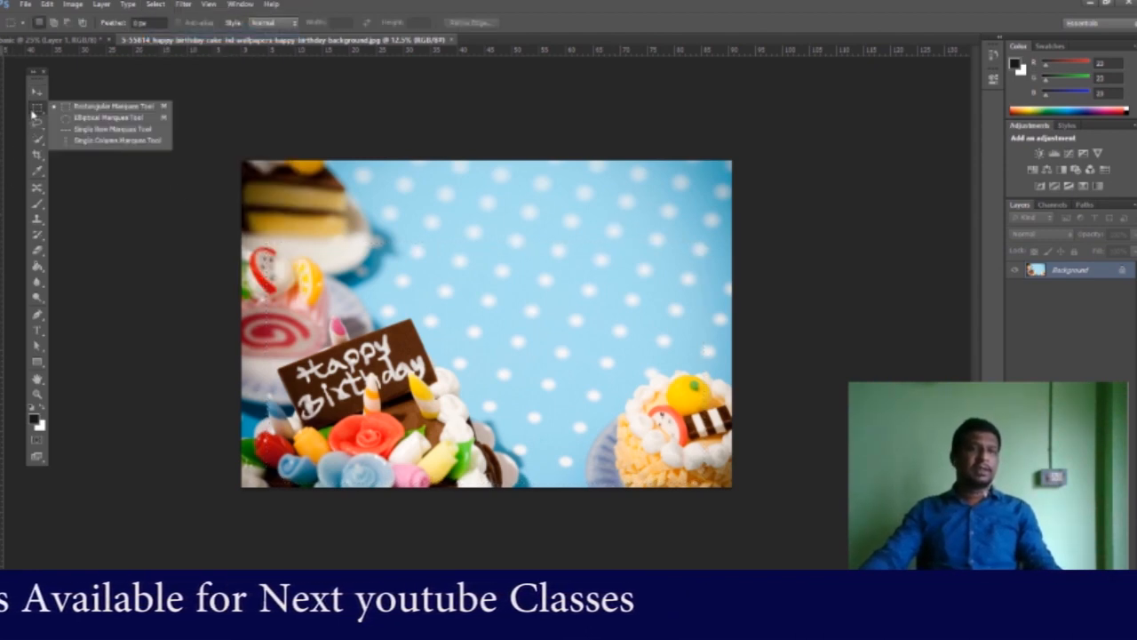
left_click(98, 119)
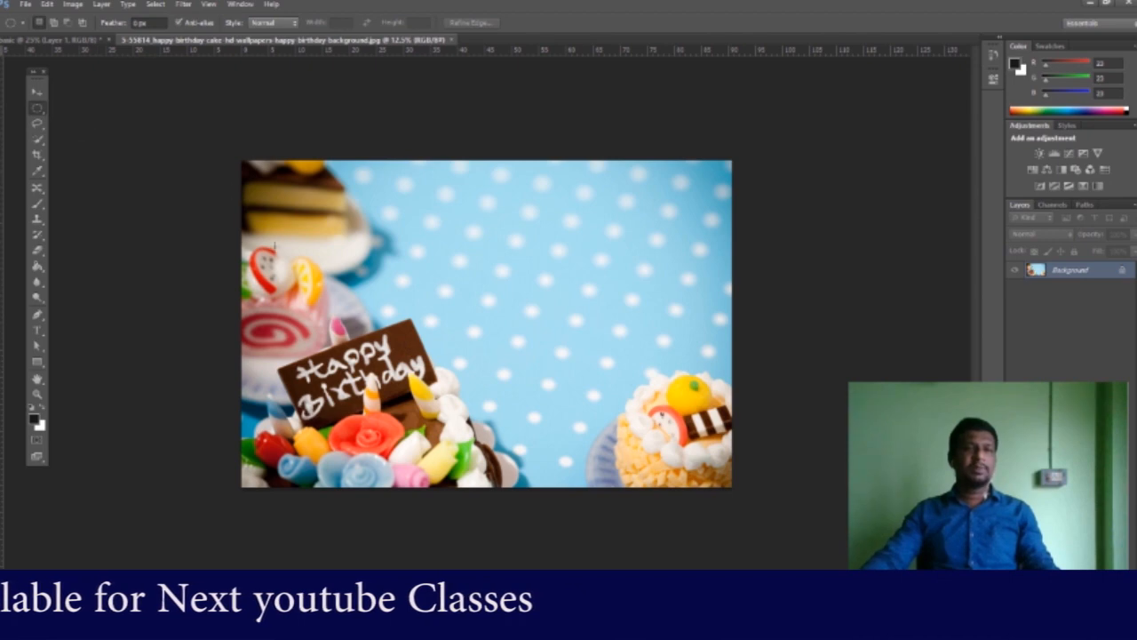
left_click_drag(265, 210, 499, 453)
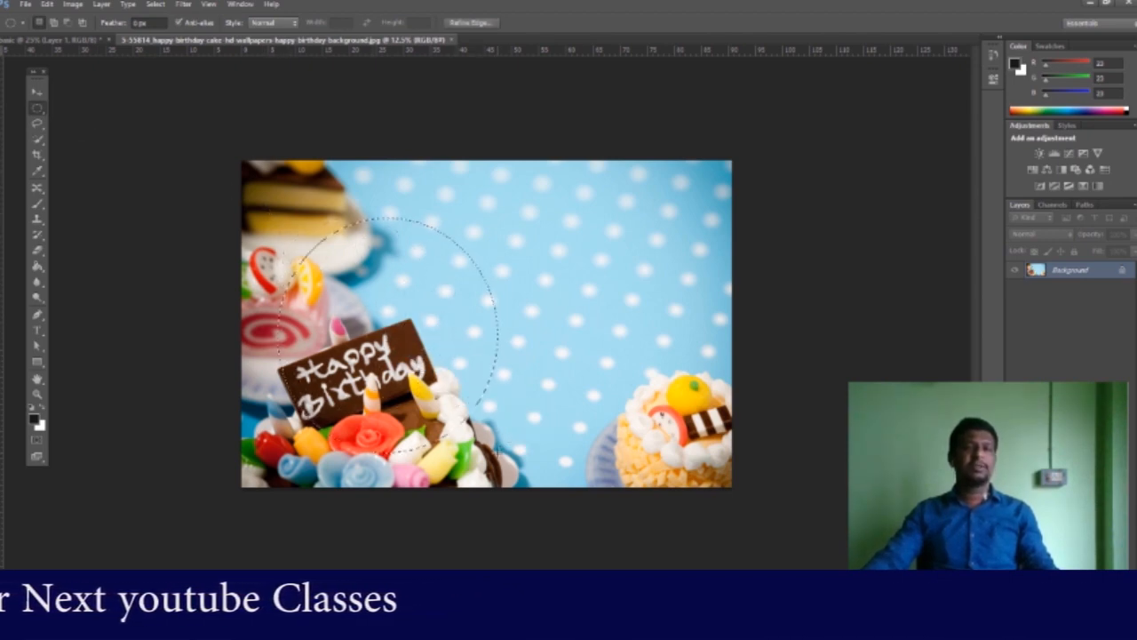
Step: Move the elliptical selection's content into the basic document as a new layer above Layer 1
left_click(36, 96)
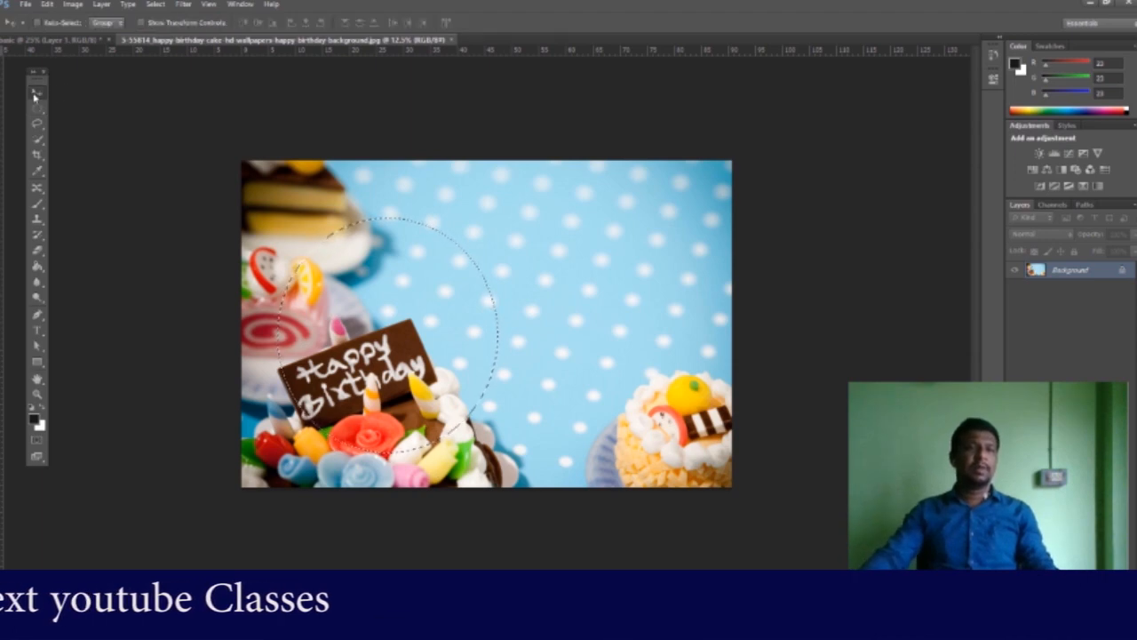
left_click_drag(361, 304, 98, 112)
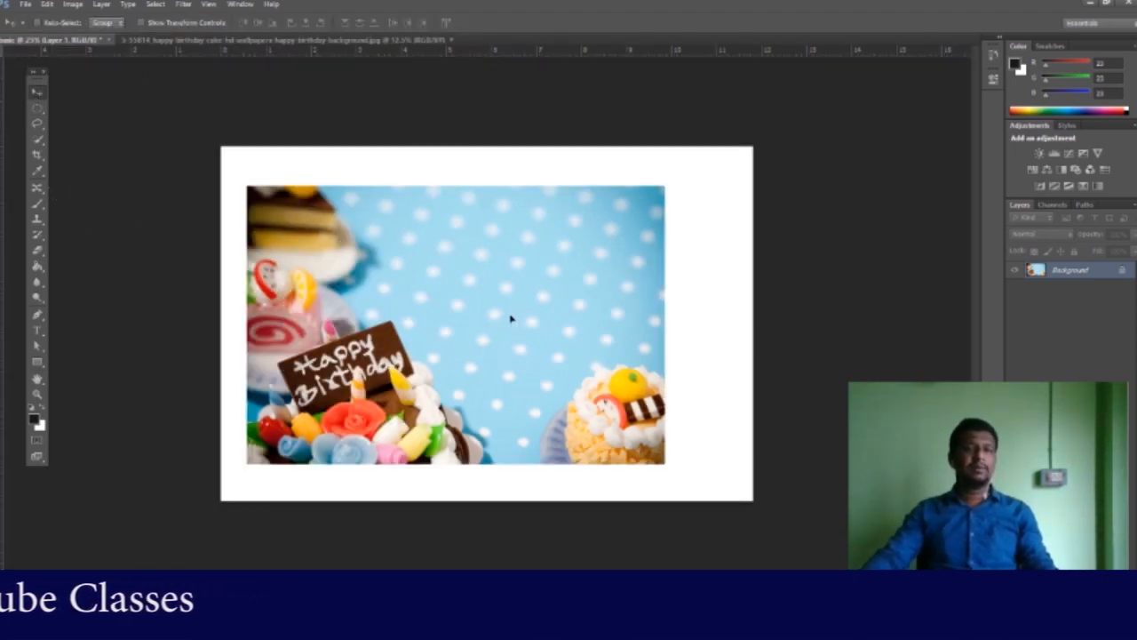
key("ctrl+v")
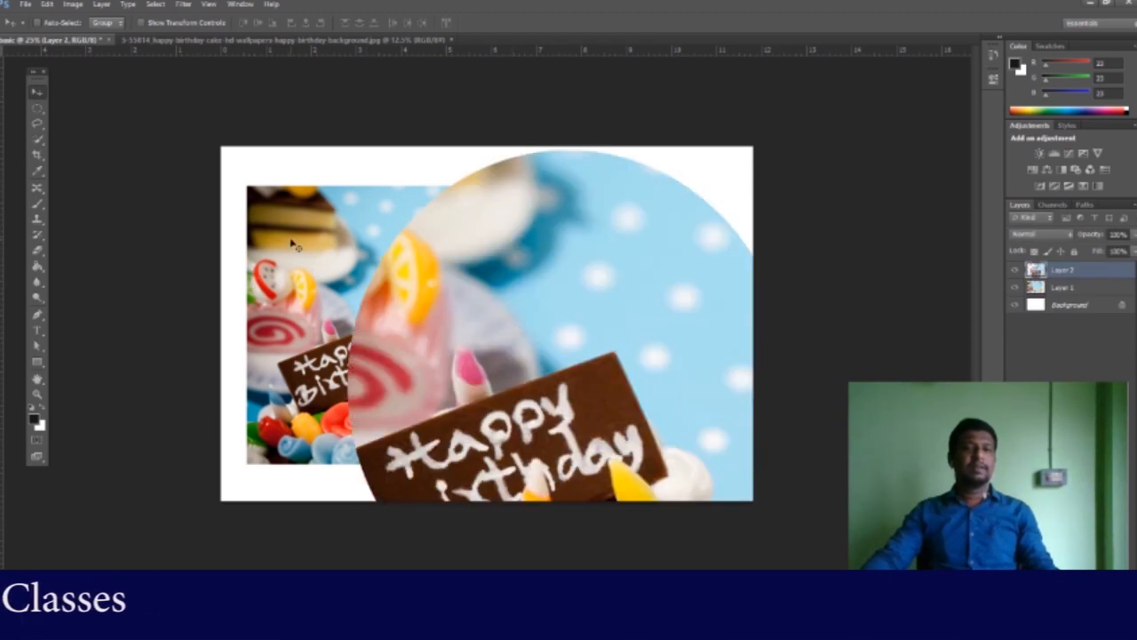
Step: Select Layer 1 from the canvas and delete it, keeping the round cutout
right_click(299, 246)
left_click(324, 249)
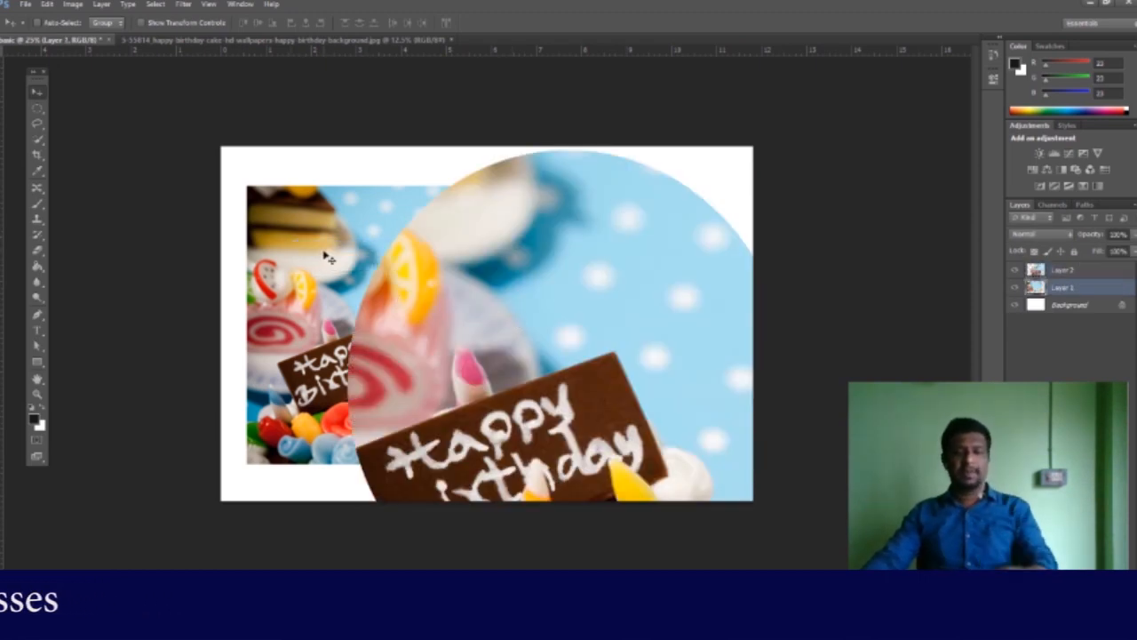
key("Delete")
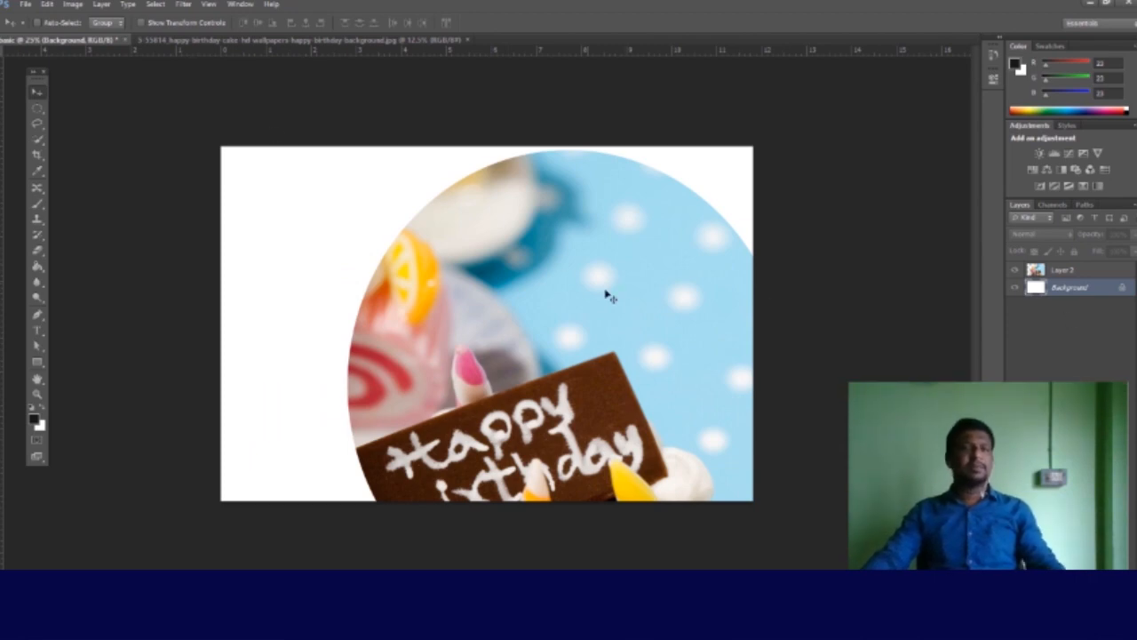
Step: Select Layer 2 and move the round cutout up and left toward the middle of the canvas
right_click(536, 282)
left_click(562, 292)
left_click_drag(636, 285, 510, 267)
left_click_drag(464, 300, 475, 251)
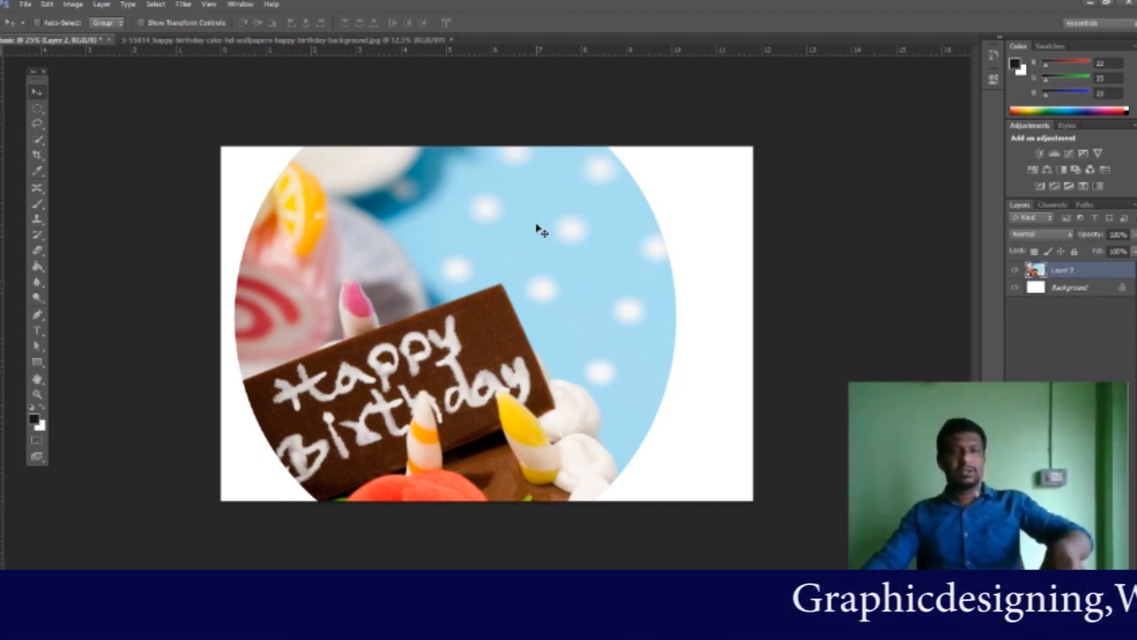
Step: Scale the round cake cutout down to less than half its size with Free Transform and move it to the canvas's left side
left_click(47, 5)
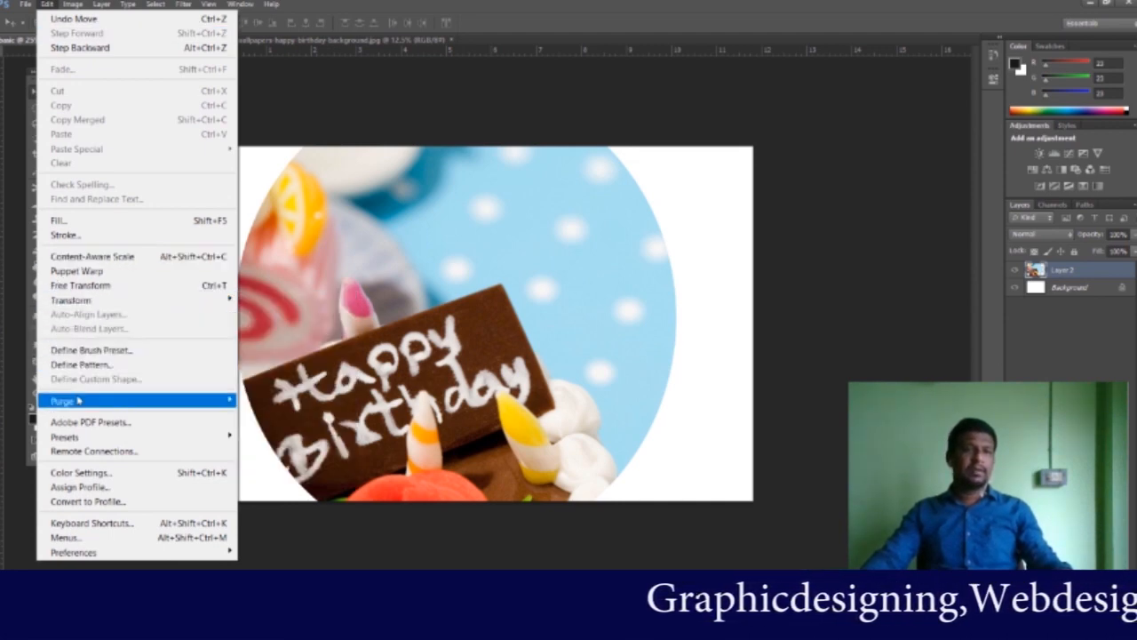
left_click(78, 285)
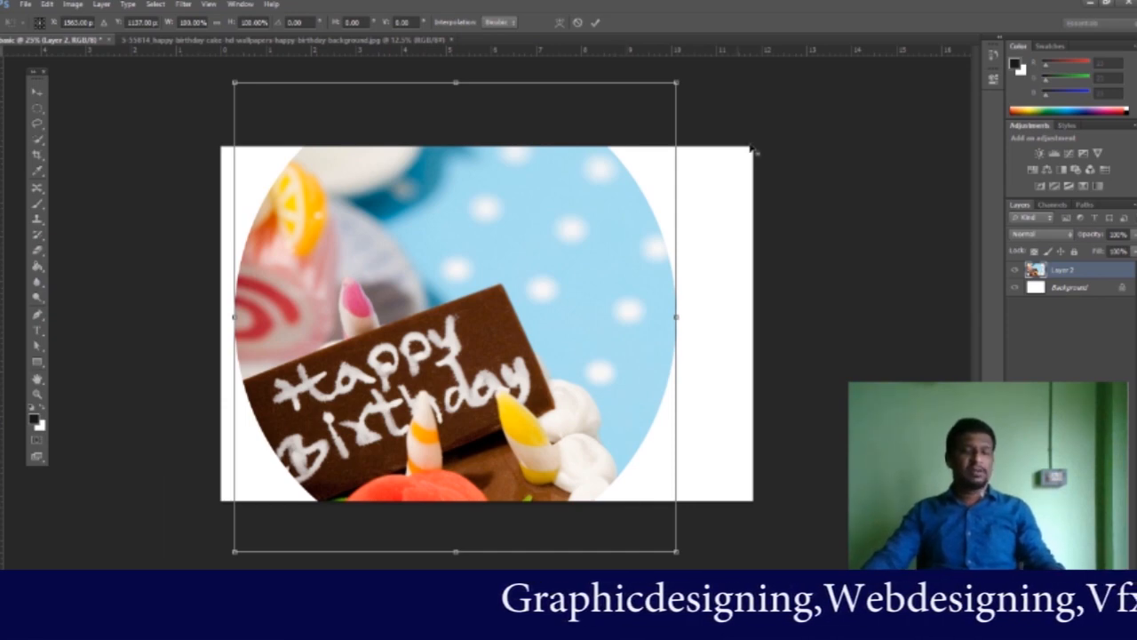
left_click_drag(676, 82, 592, 248)
key("Return")
left_click_drag(516, 319, 407, 316)
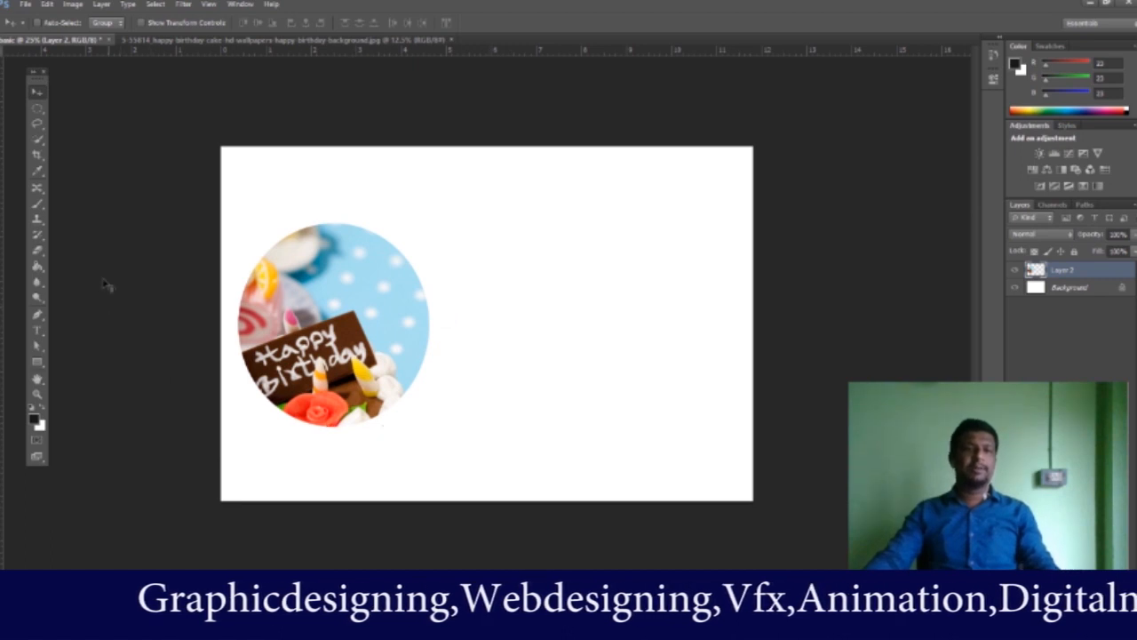
Step: Add the text "Happy Birthday" to the blank canvas area beside the round cutout with the Type tool
left_click(37, 335)
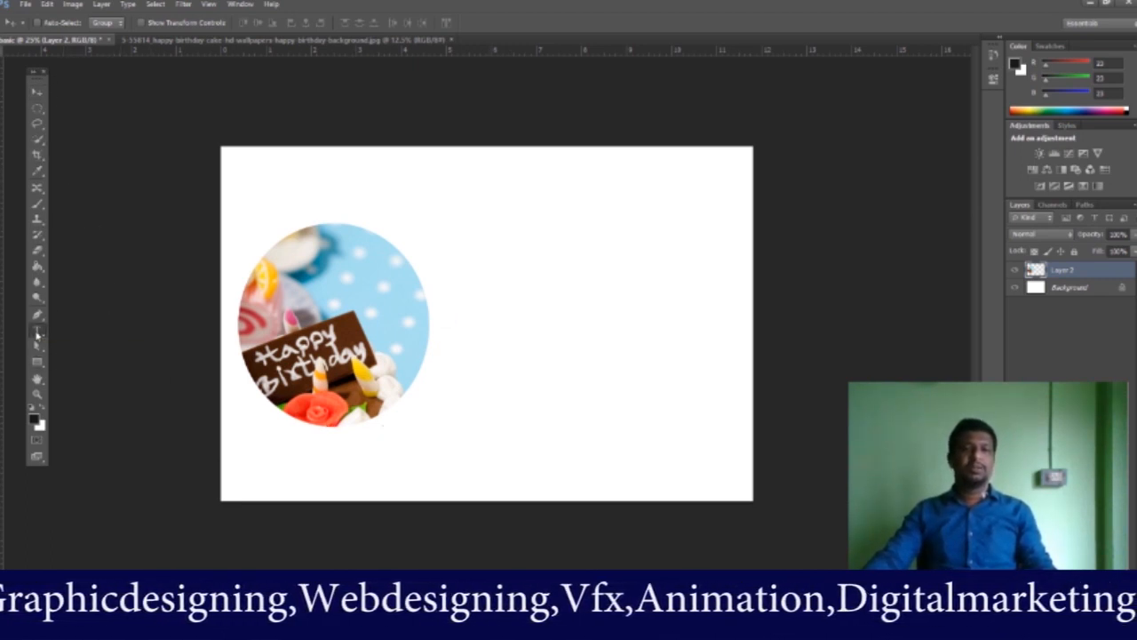
left_click(469, 325)
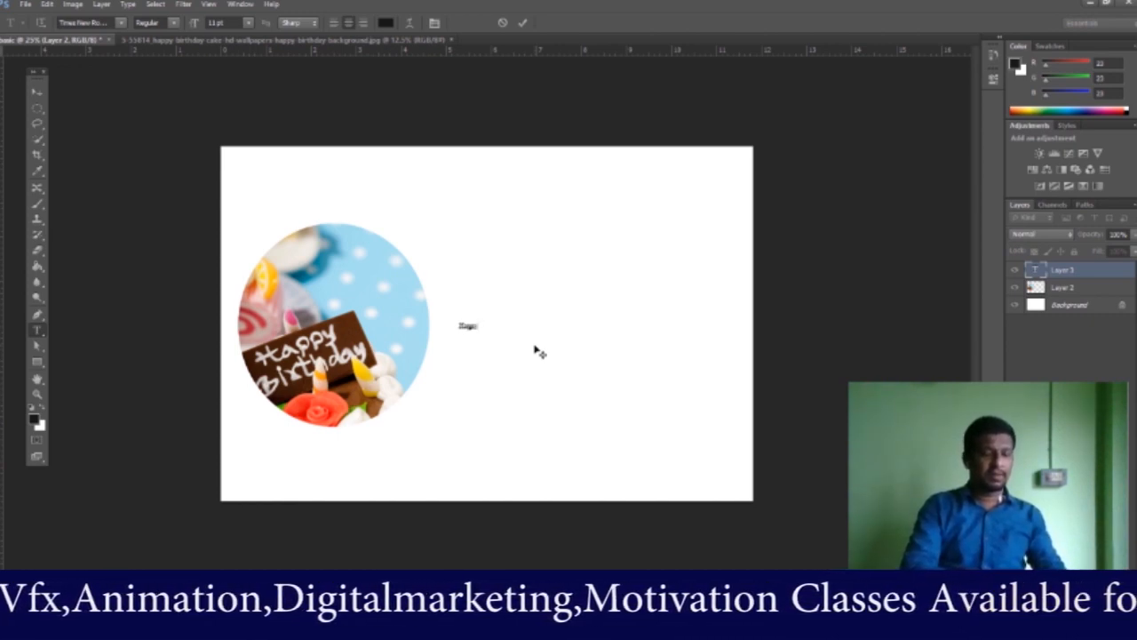
type("B")
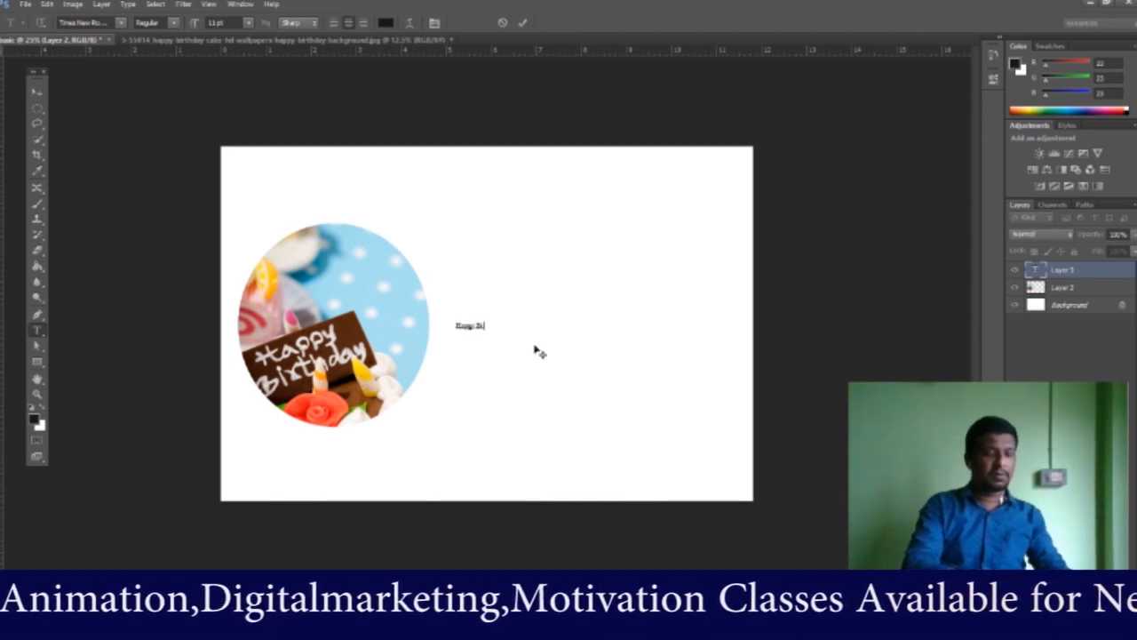
type("irthday")
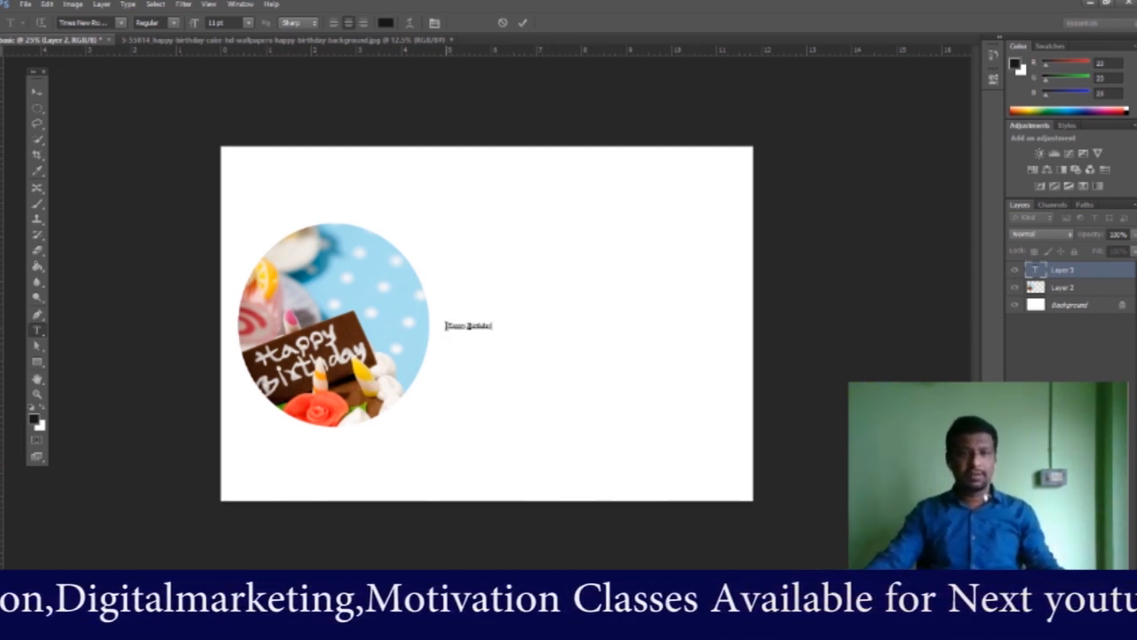
Step: Set the "Happy Birthday" text to 72 pt and move it into the white space right of the round cutout
left_click_drag(445, 325, 503, 329)
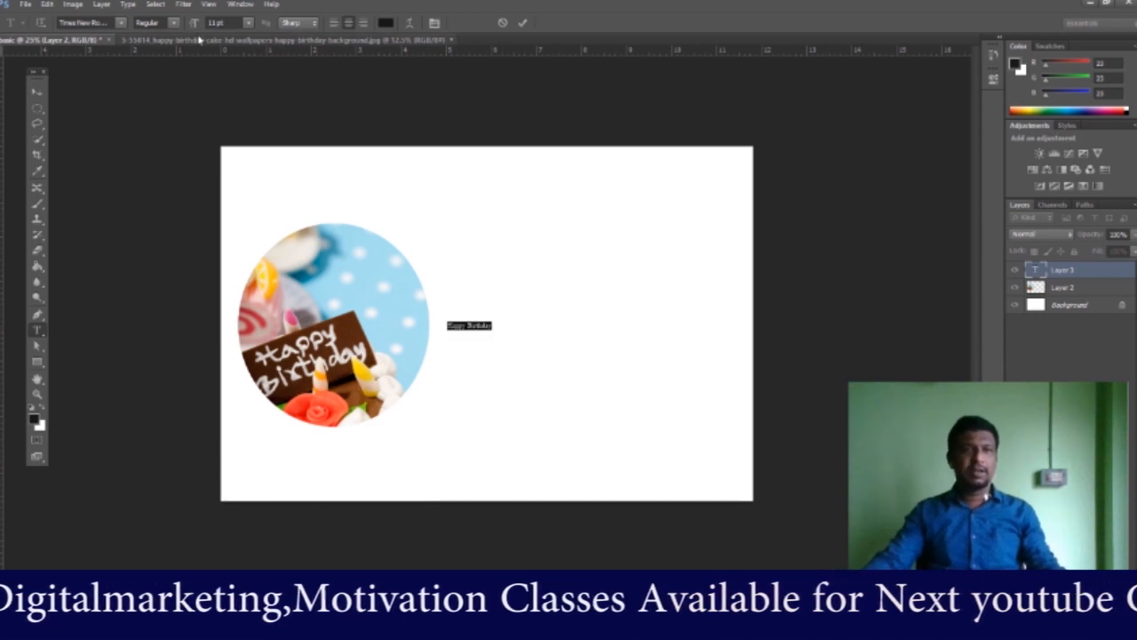
left_click(247, 22)
left_click(247, 244)
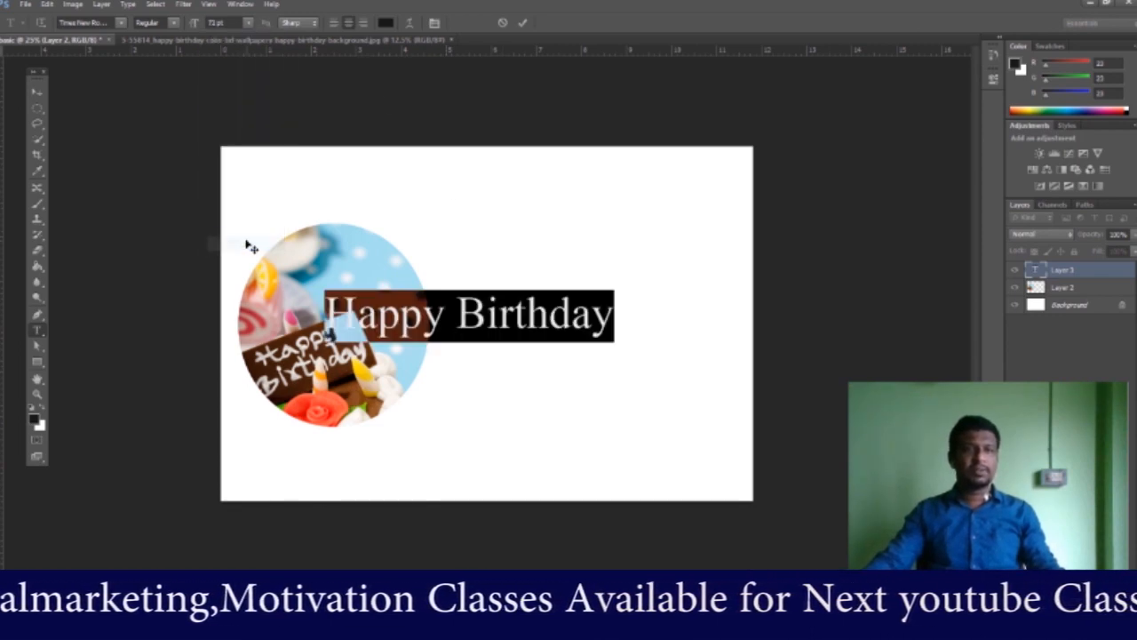
key("ctrl+Return")
left_click_drag(530, 317, 658, 335)
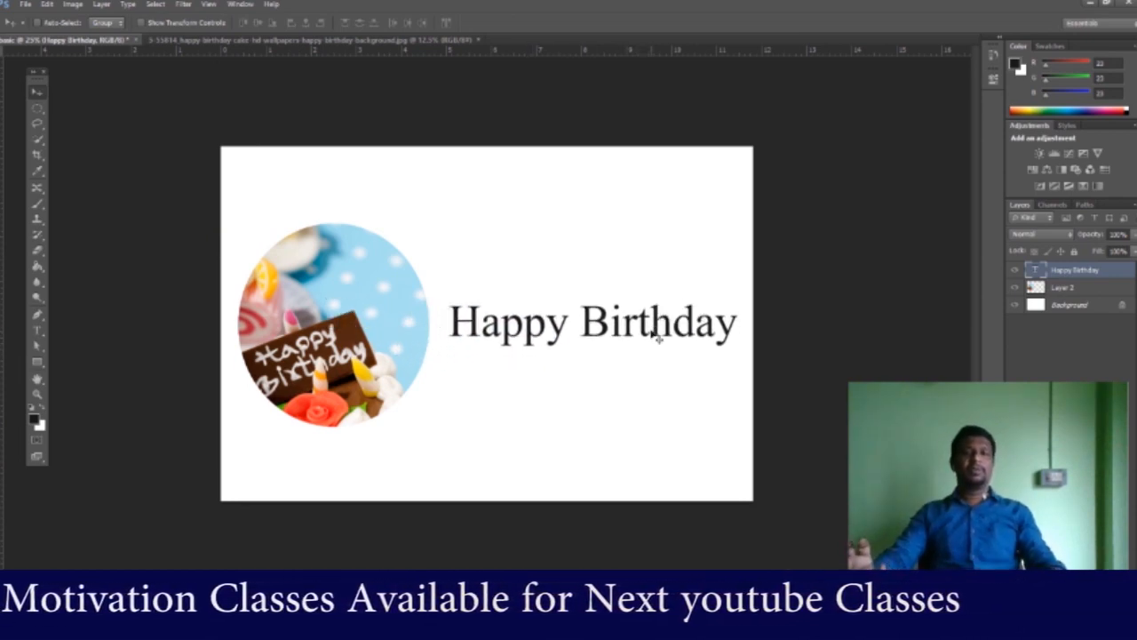